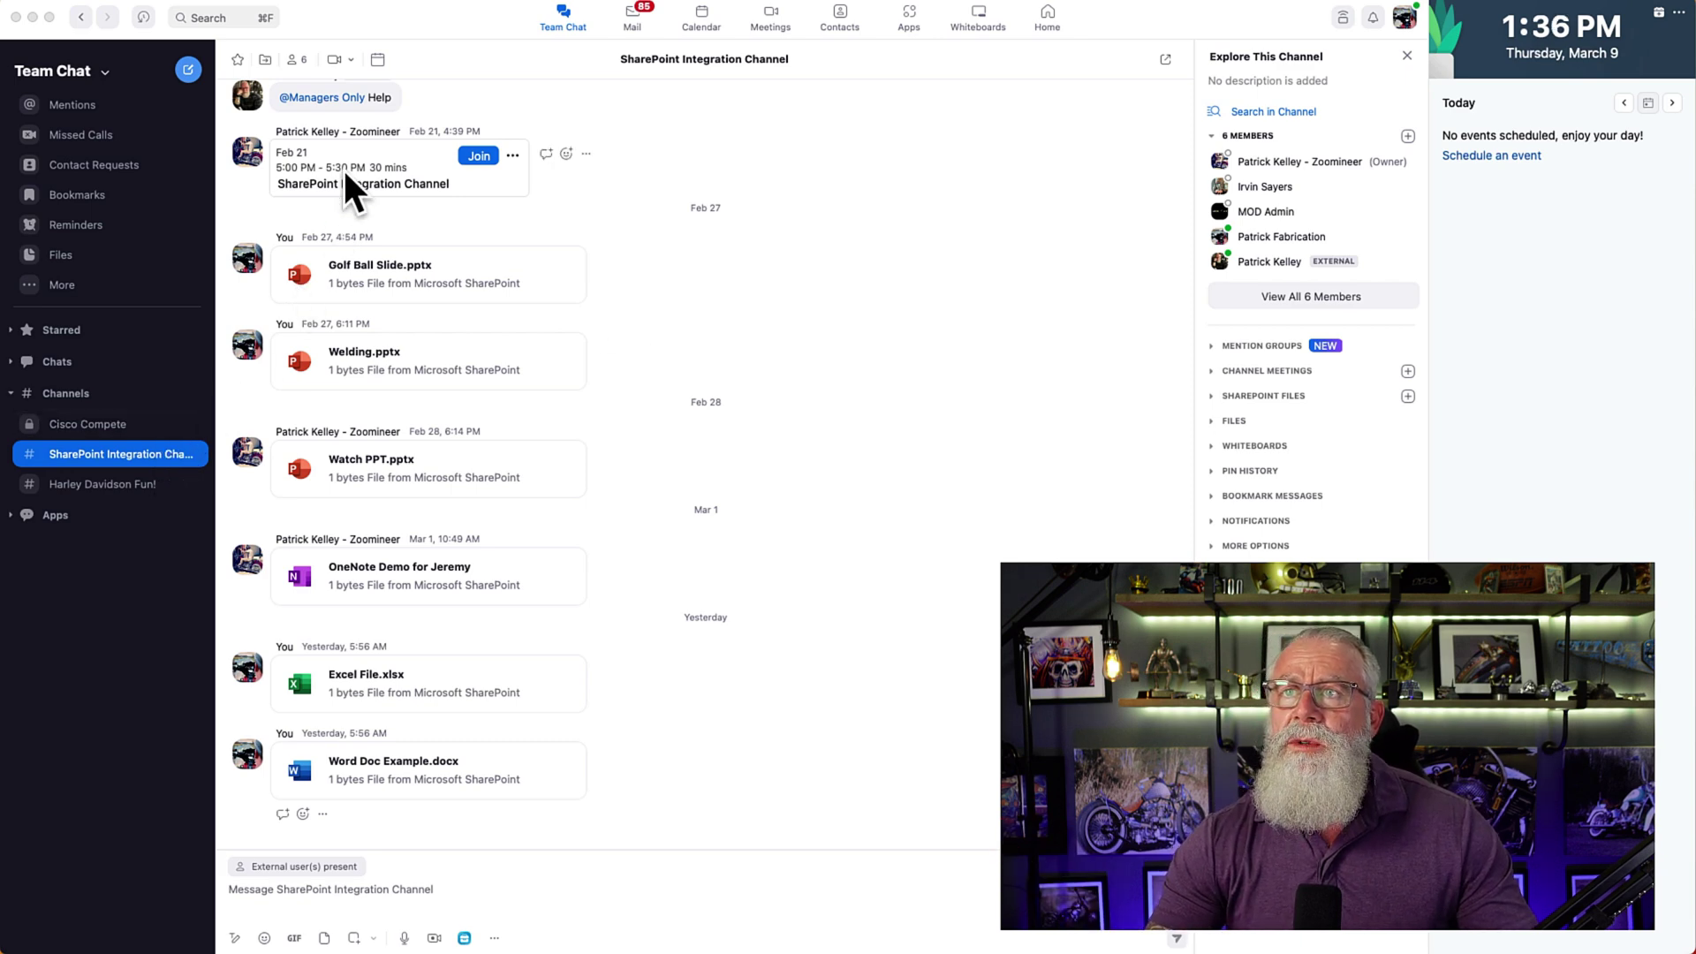
# - Schedule and save a recurring meeting for the SharePoint Integration Channel, titled "SharePoint Integration Channel Status Meeting" and ending at 3:00 PM
pyautogui.click(380, 60)
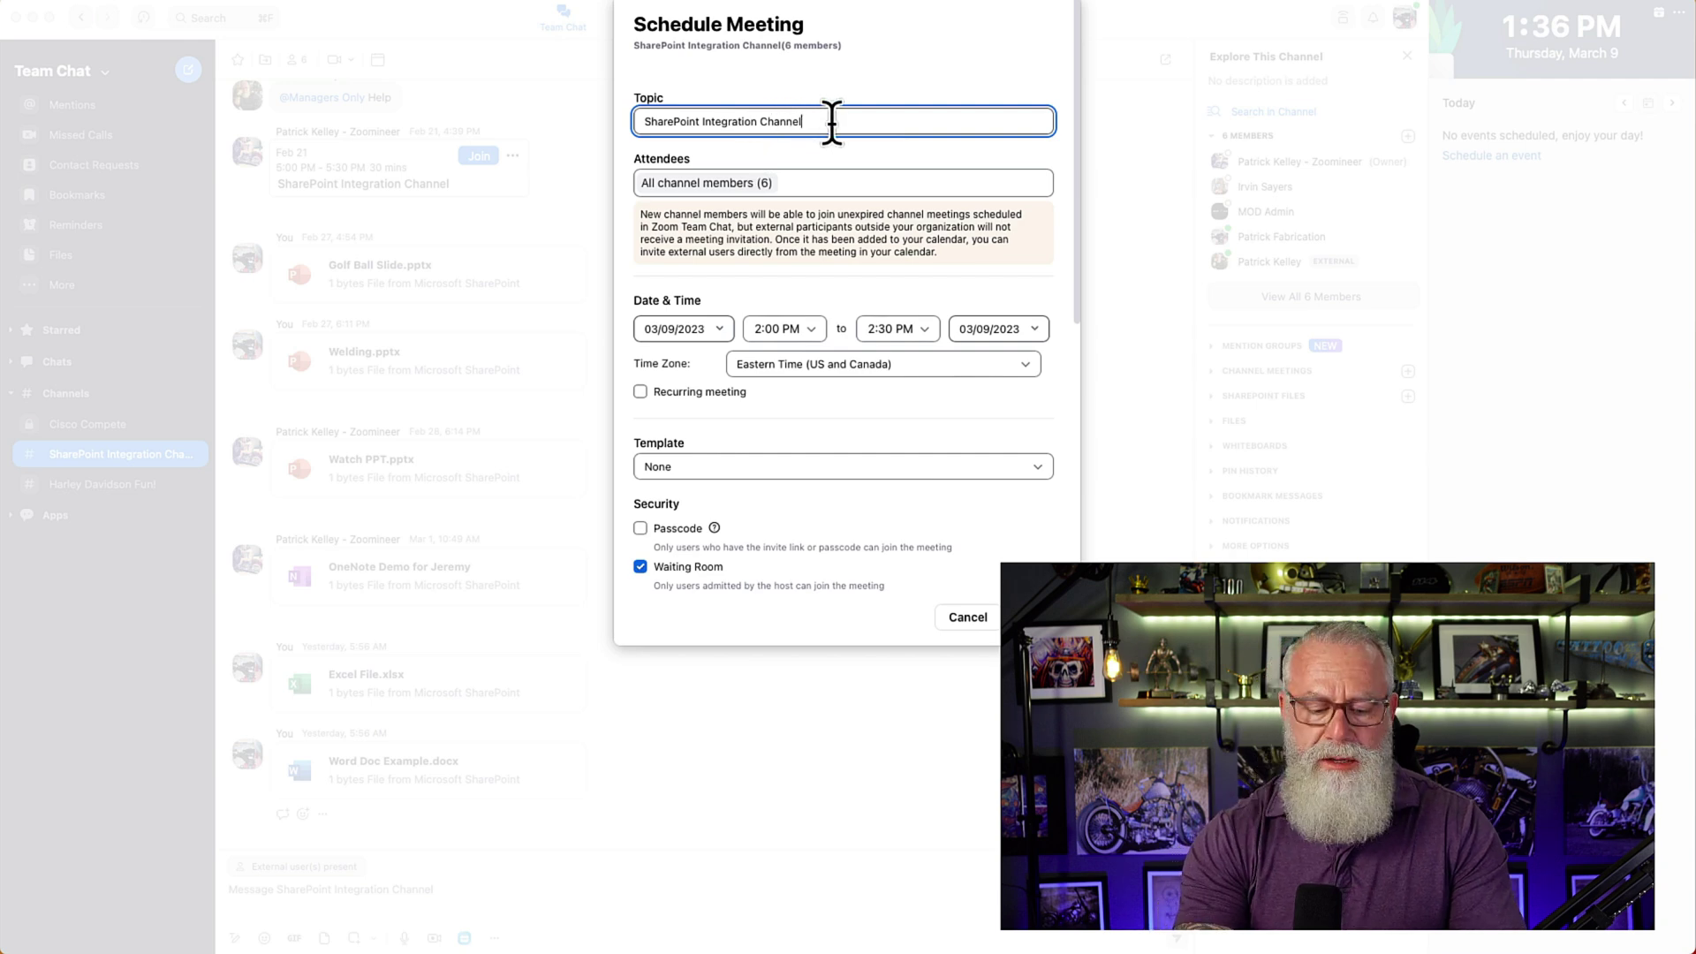
pyautogui.write('Status Meeting')
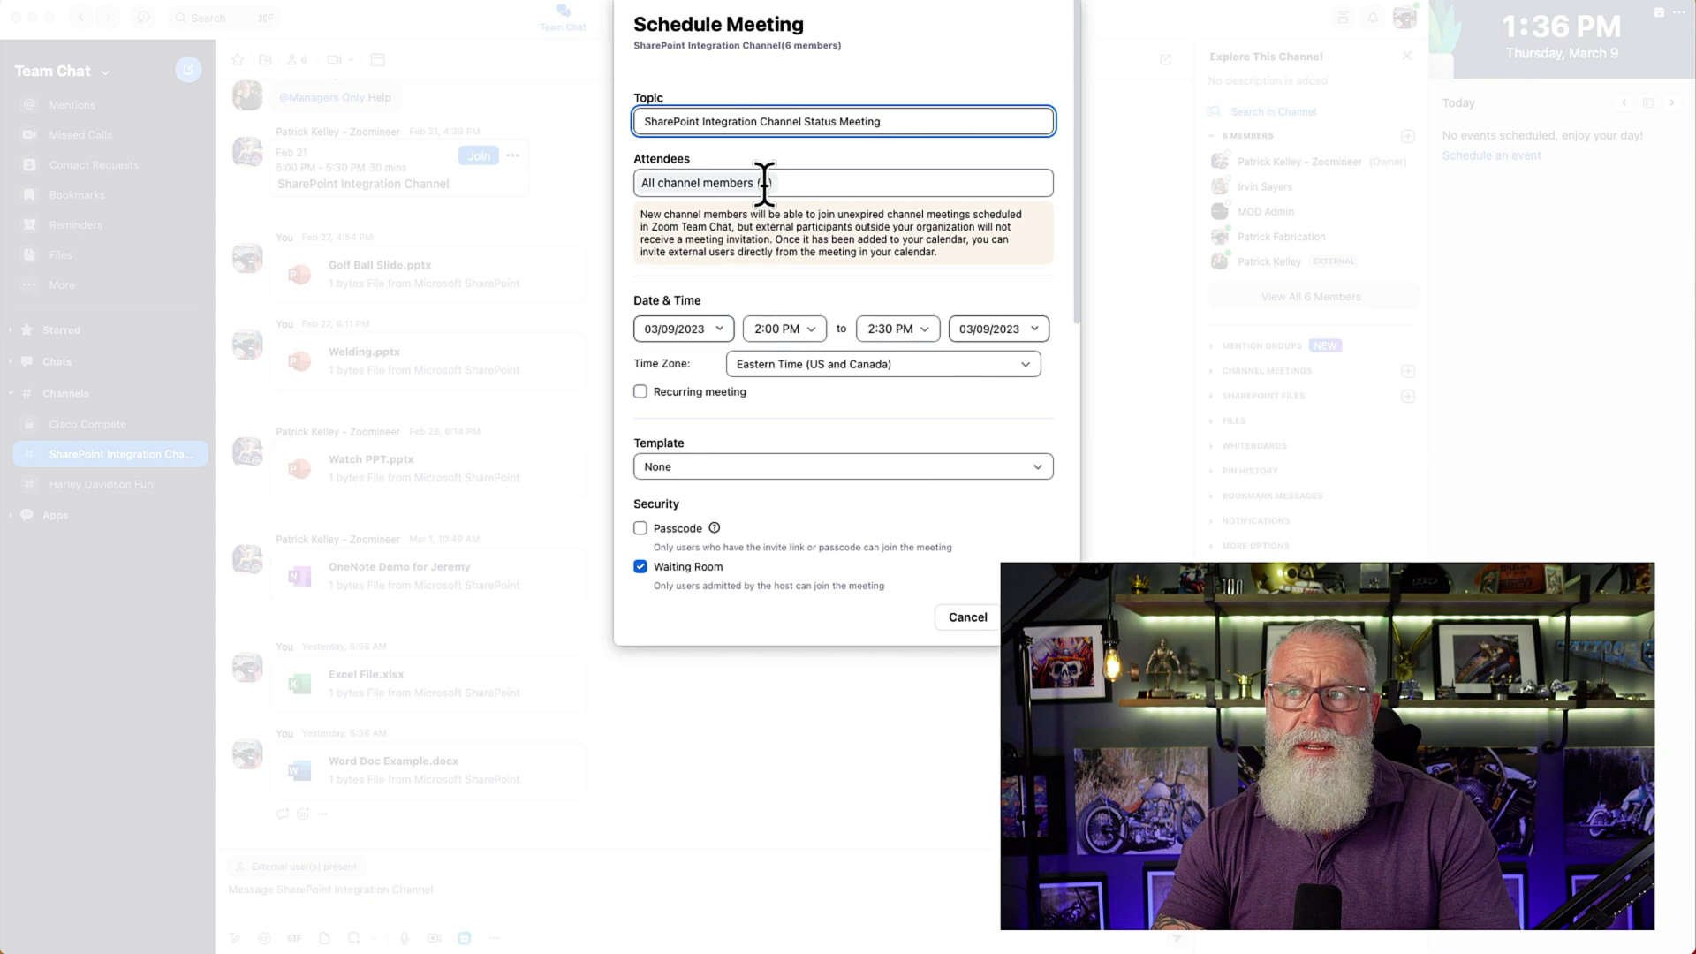
pyautogui.click(927, 327)
pyautogui.click(892, 405)
pyautogui.click(649, 389)
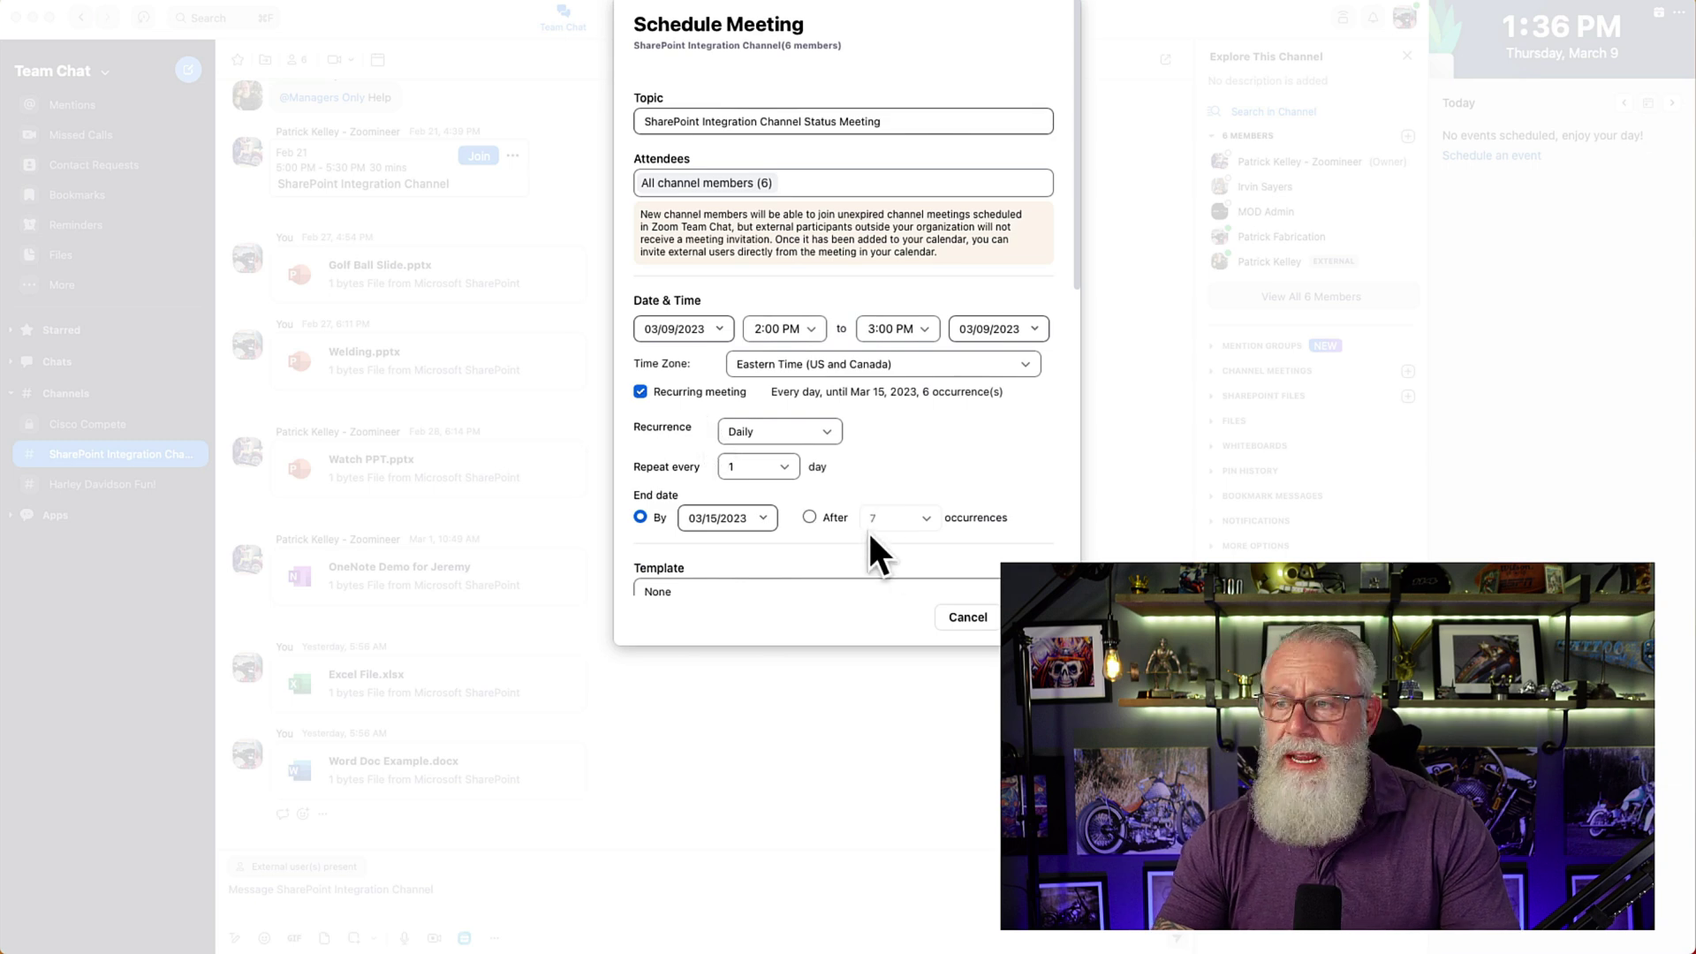
pyautogui.scroll(-5, 867, 530)
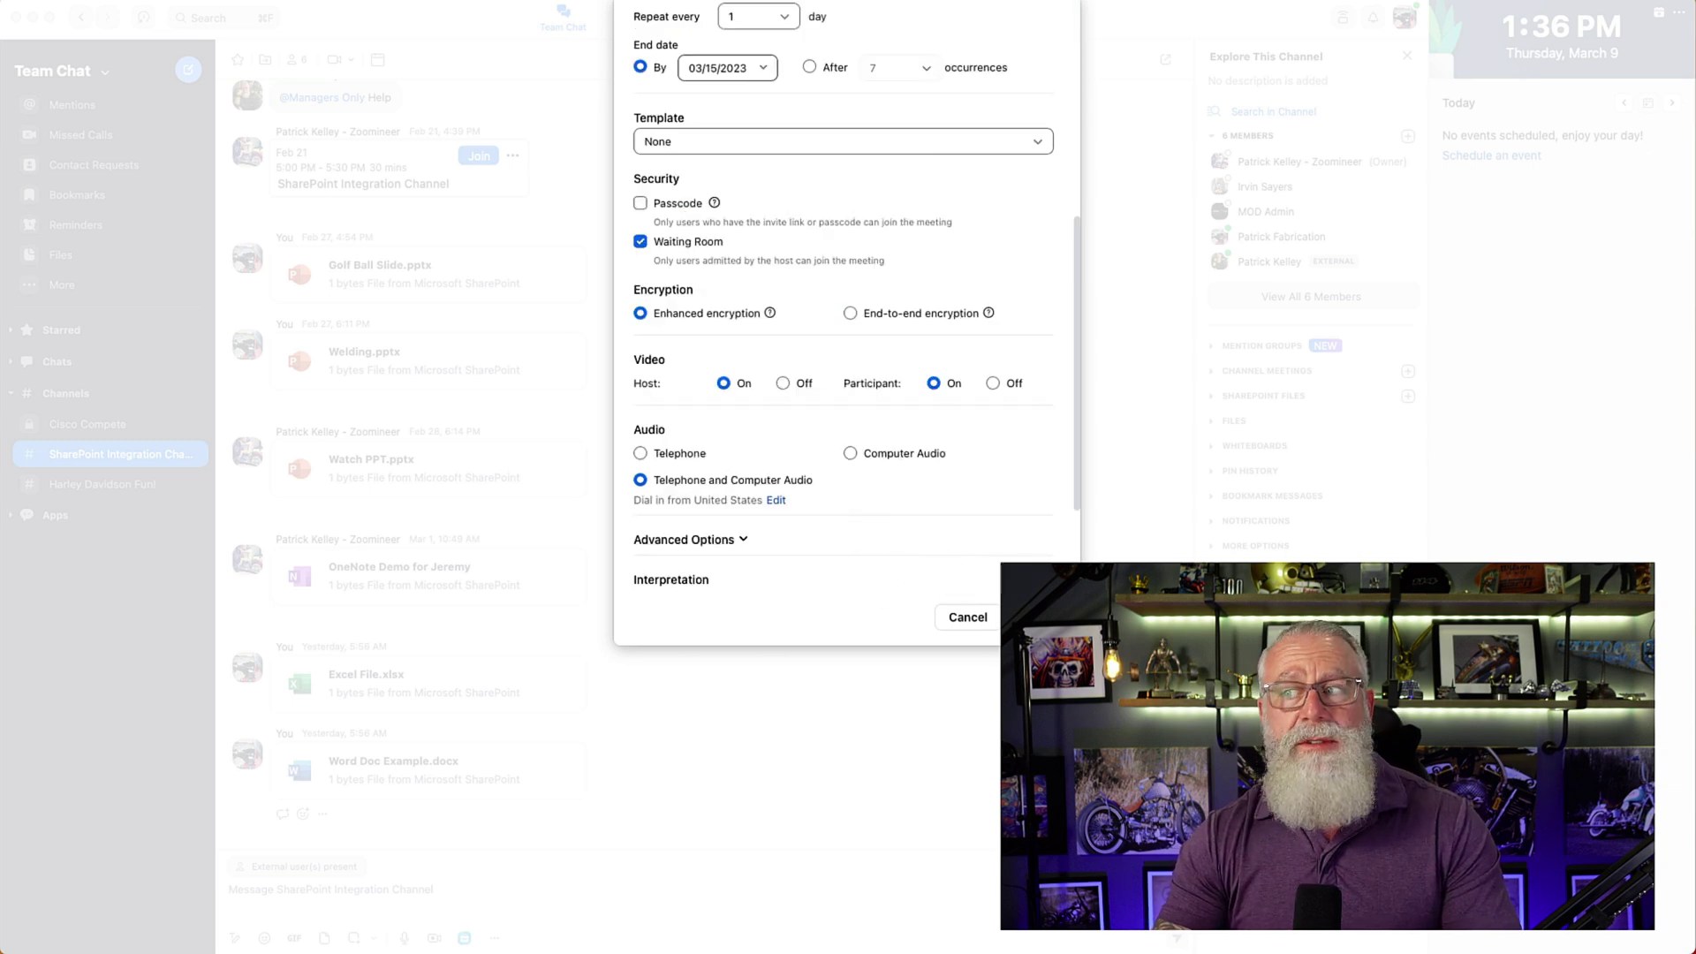
pyautogui.click(1031, 616)
pyautogui.click(906, 512)
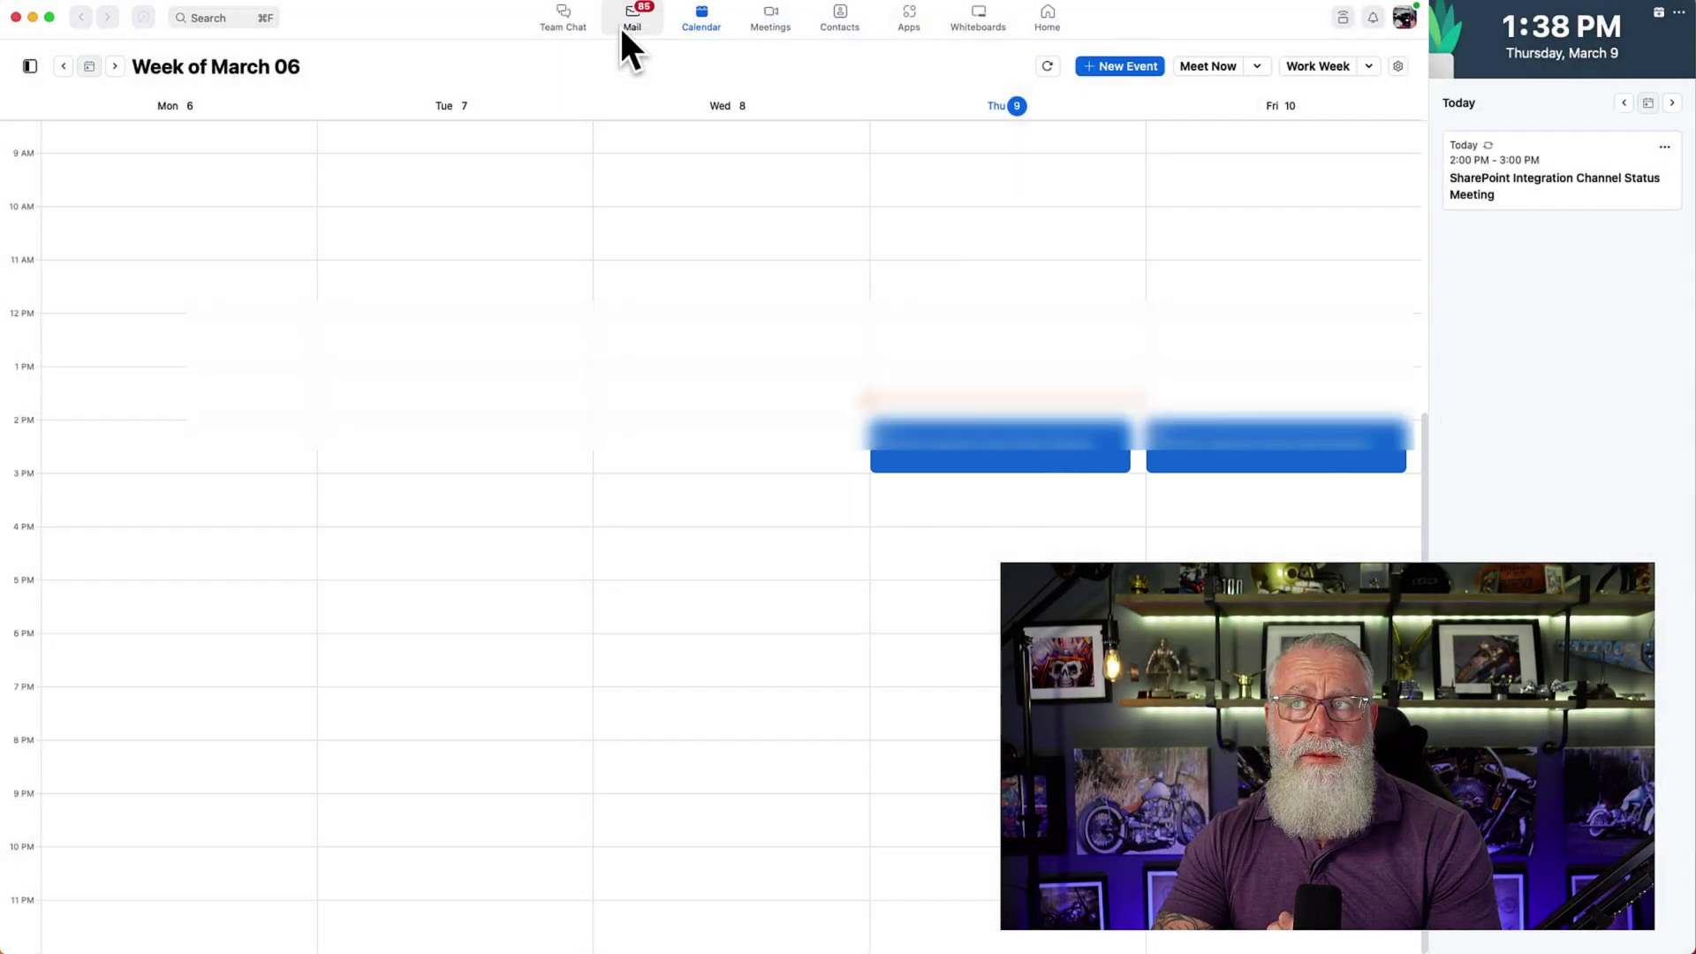
# - Look in the mail inbox and open the invitation for the SharePoint Integration Channel Status Meeting
pyautogui.click(621, 35)
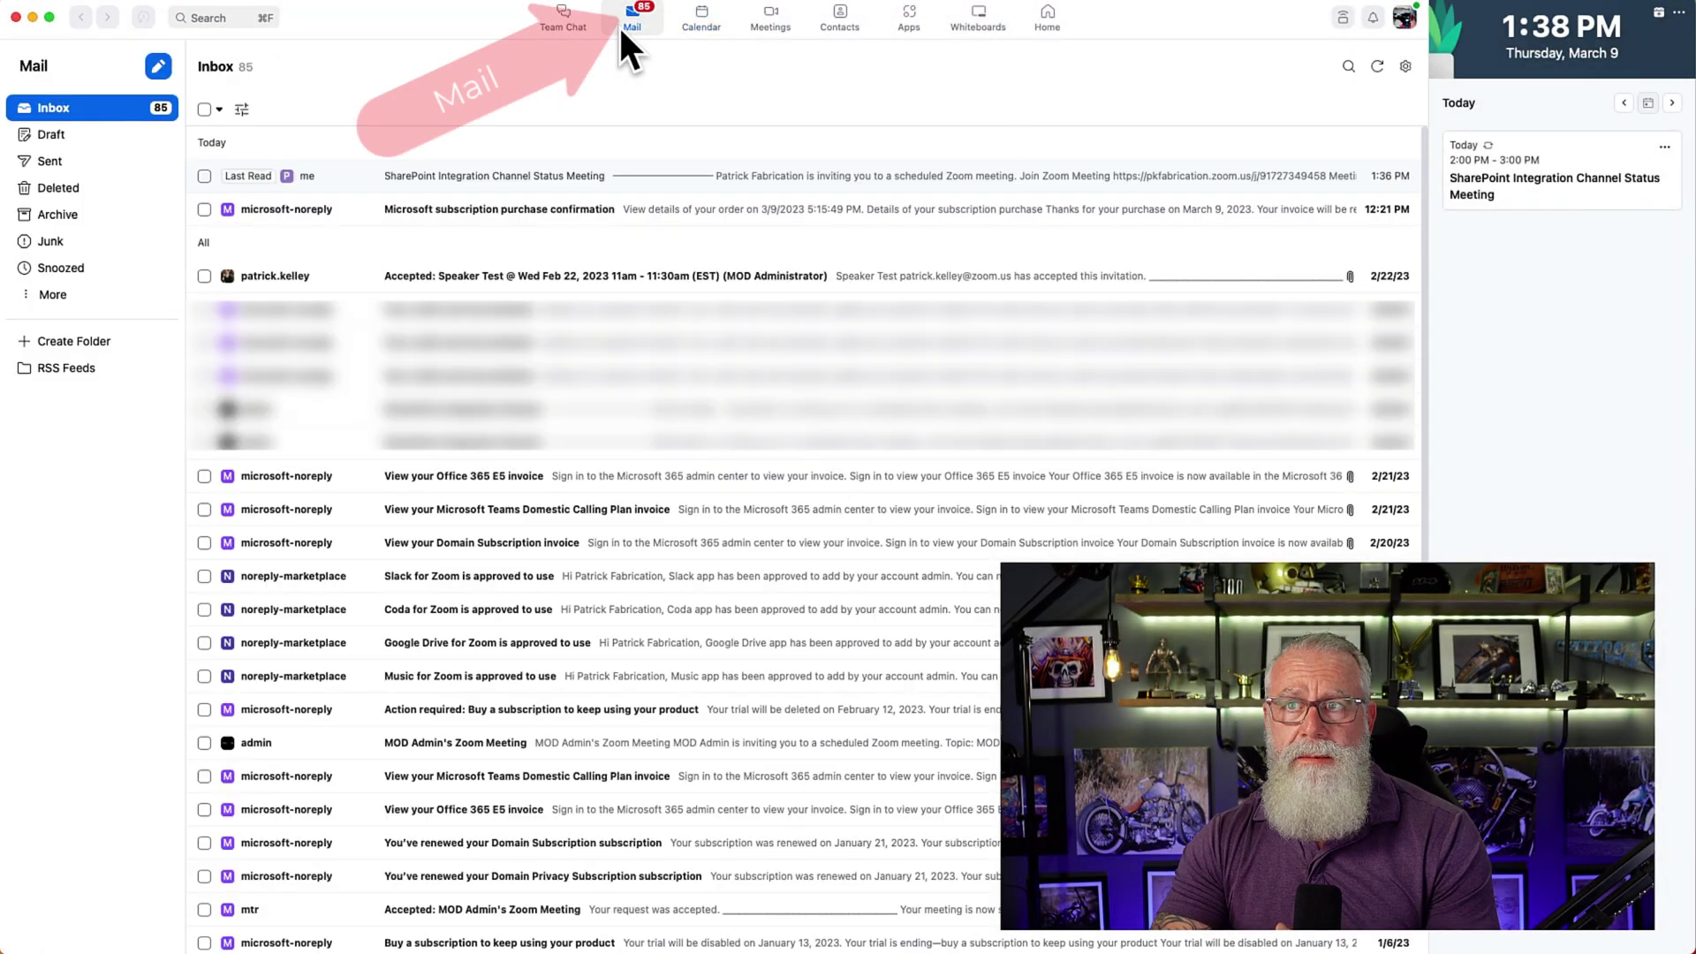
pyautogui.click(509, 175)
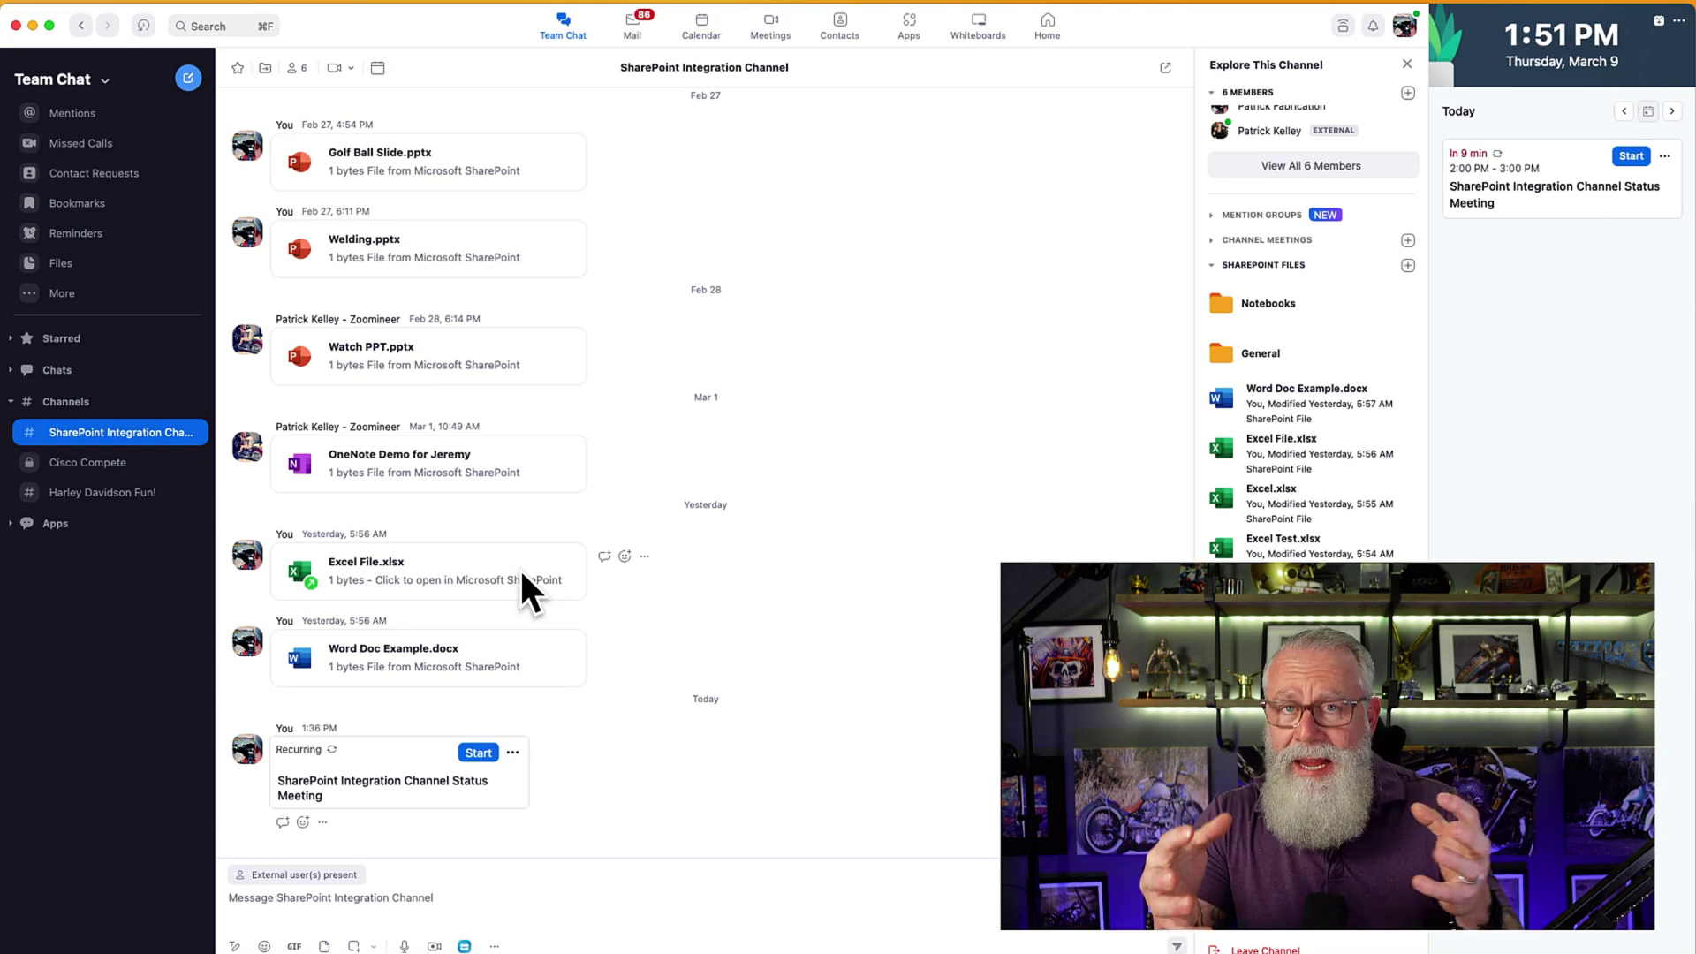
# - Create a new OneNote note named "Status Meeting Notes" from the SharePoint Integration Channel's message box
pyautogui.click(324, 946)
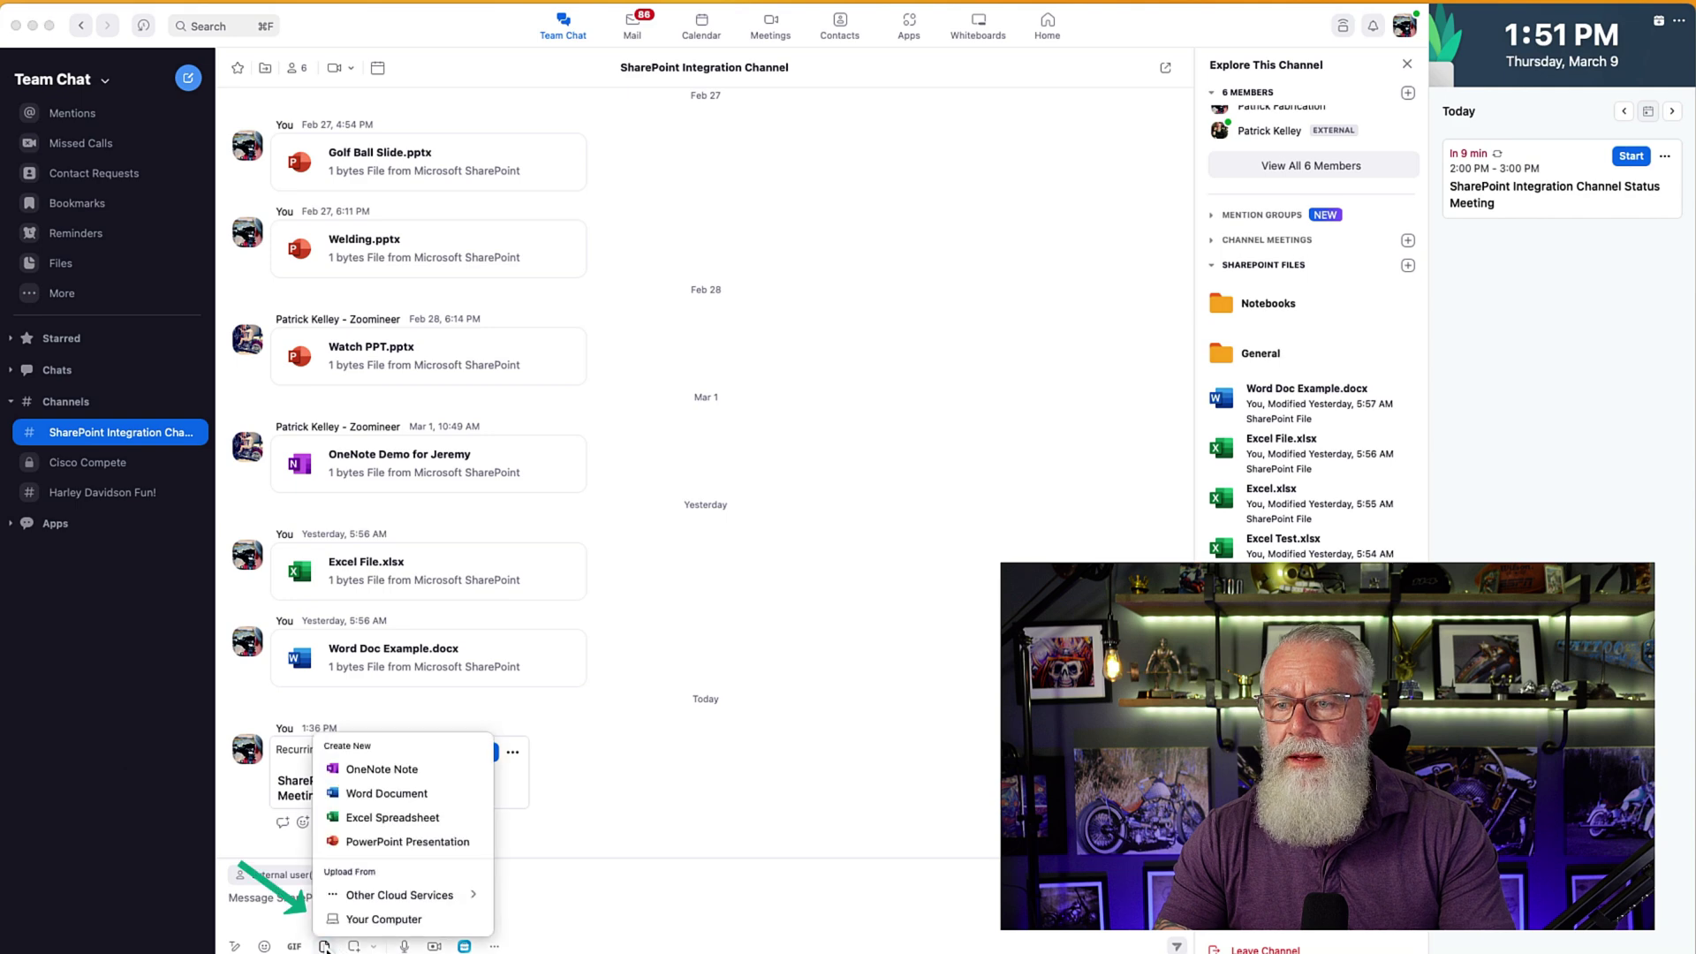
pyautogui.click(385, 770)
pyautogui.write('St')
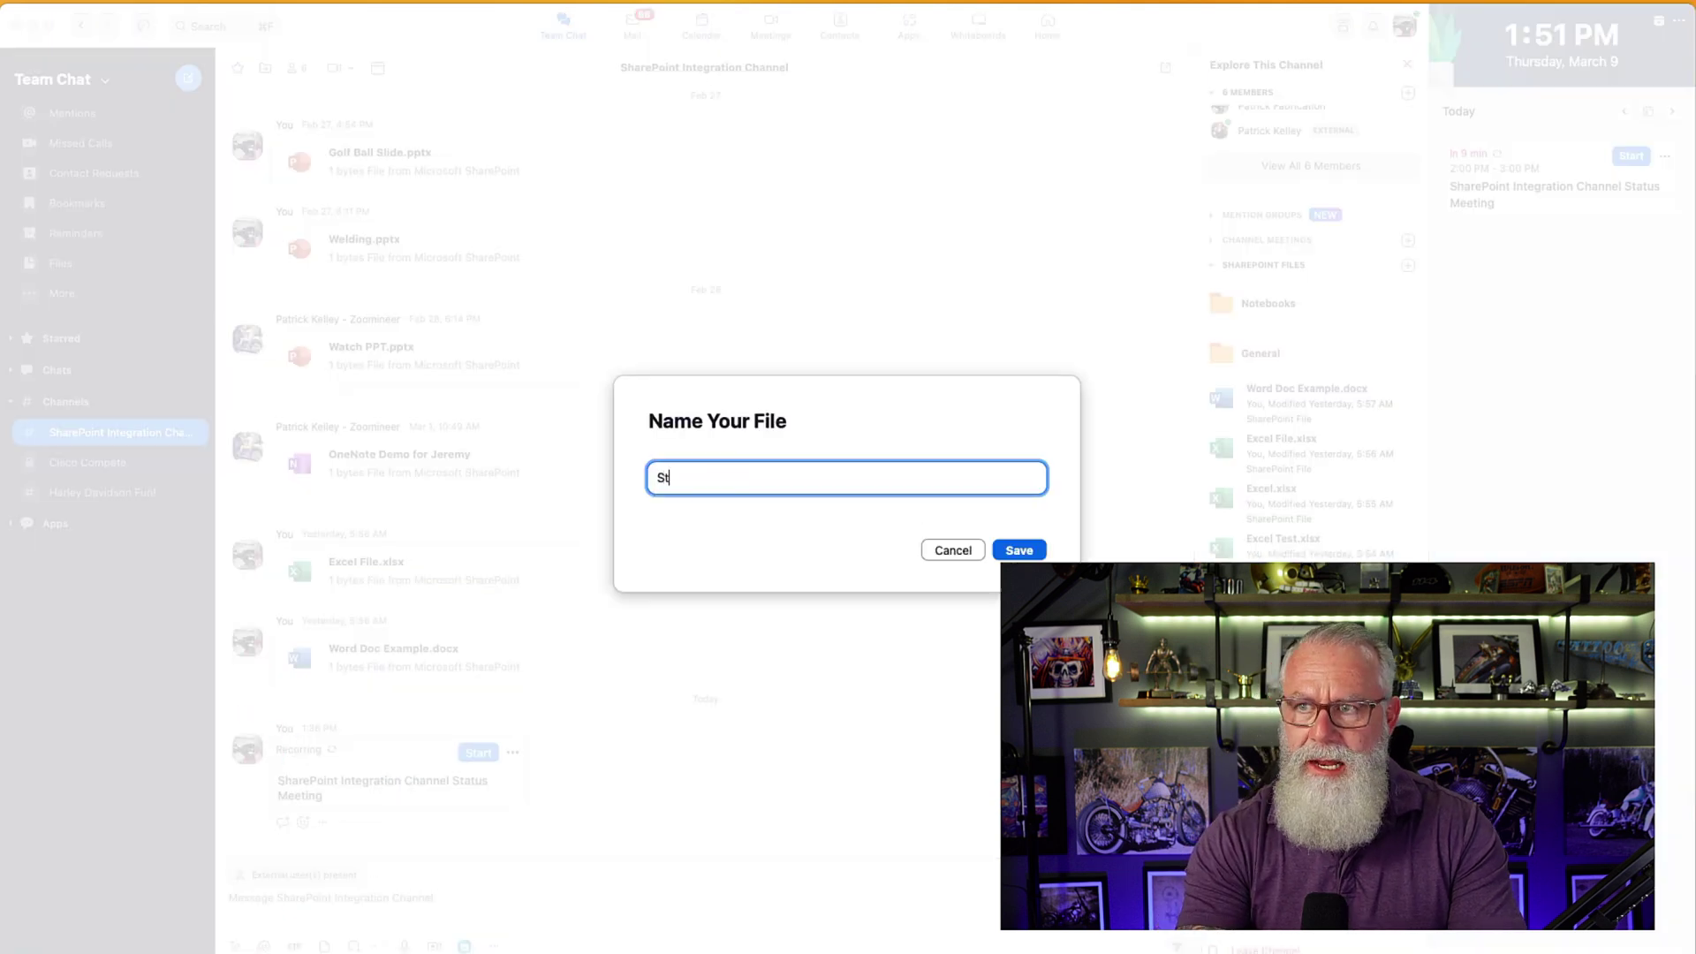
pyautogui.write('atus Meeting')
pyautogui.click(1007, 554)
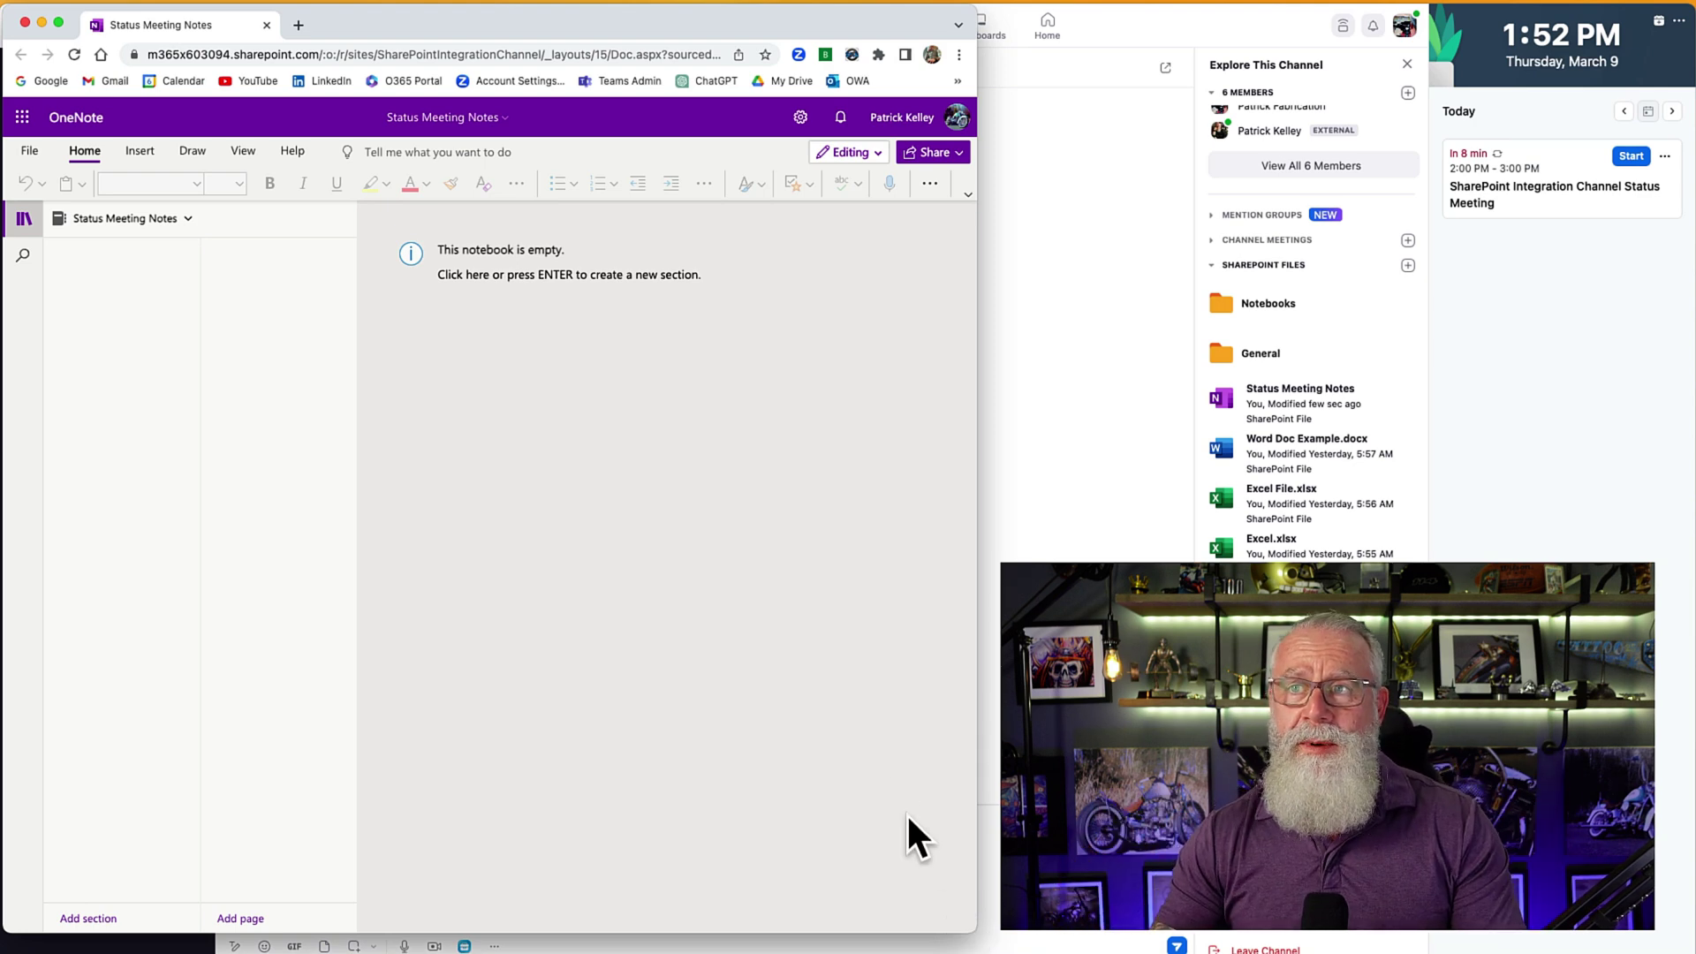
# - Create a section named "Meeting Notes - March" in the empty Status Meeting Notes notebook
pyautogui.click(518, 277)
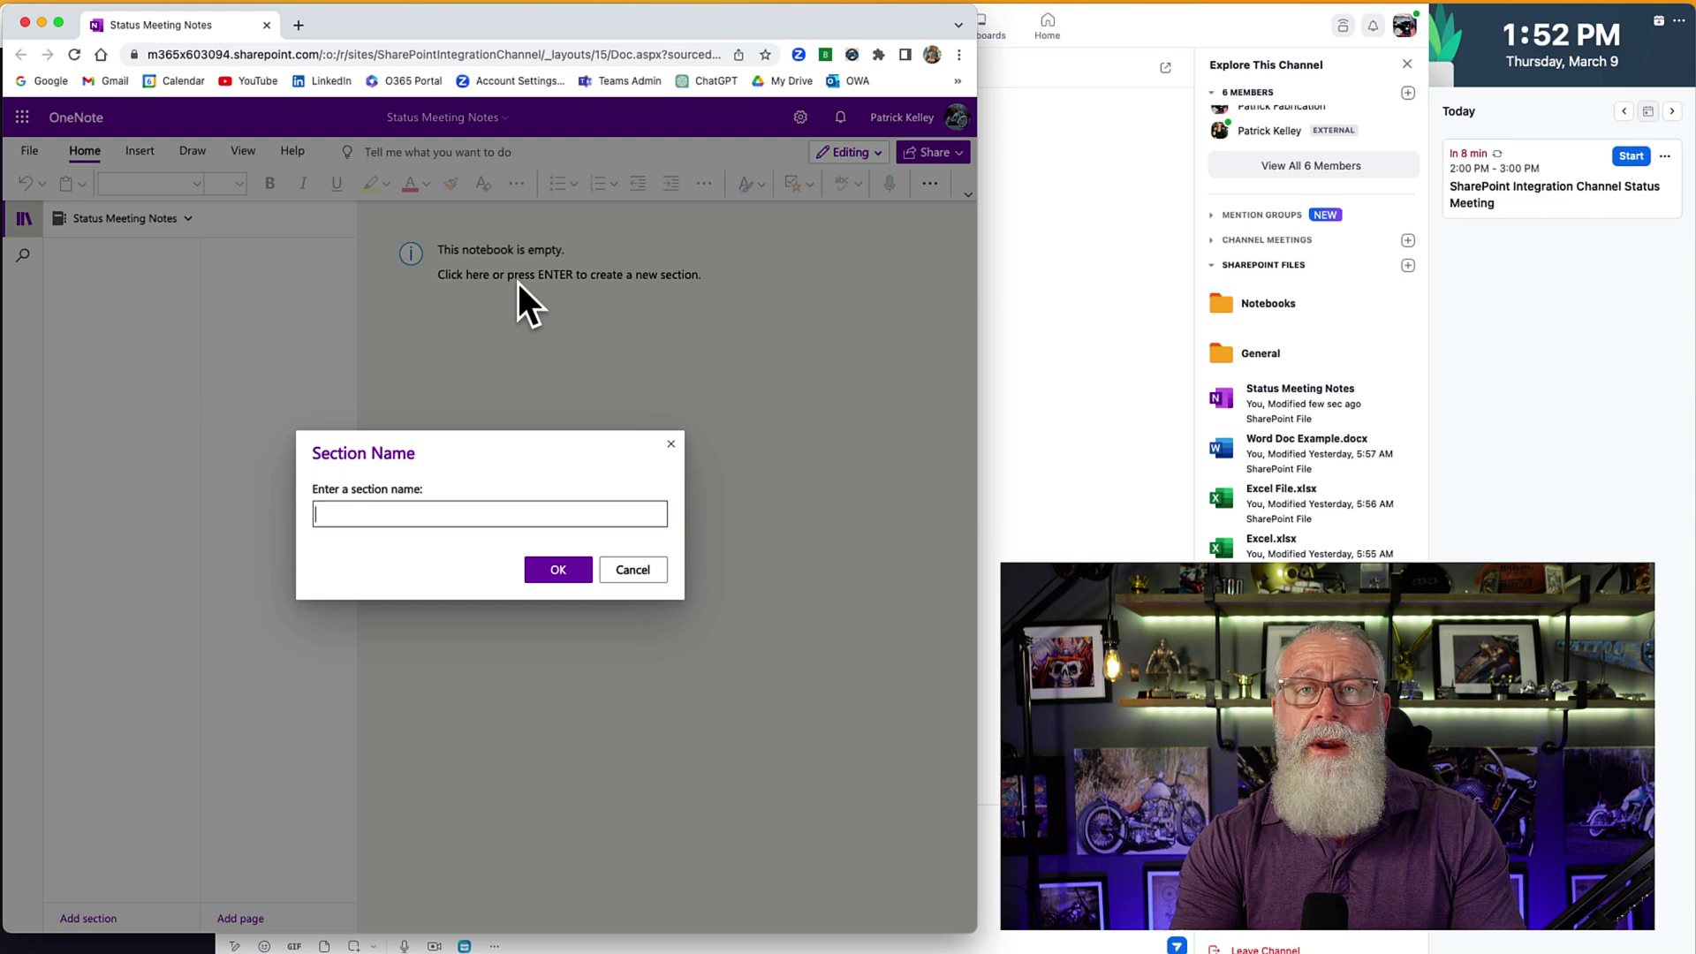
pyautogui.write('Meeting Notes')
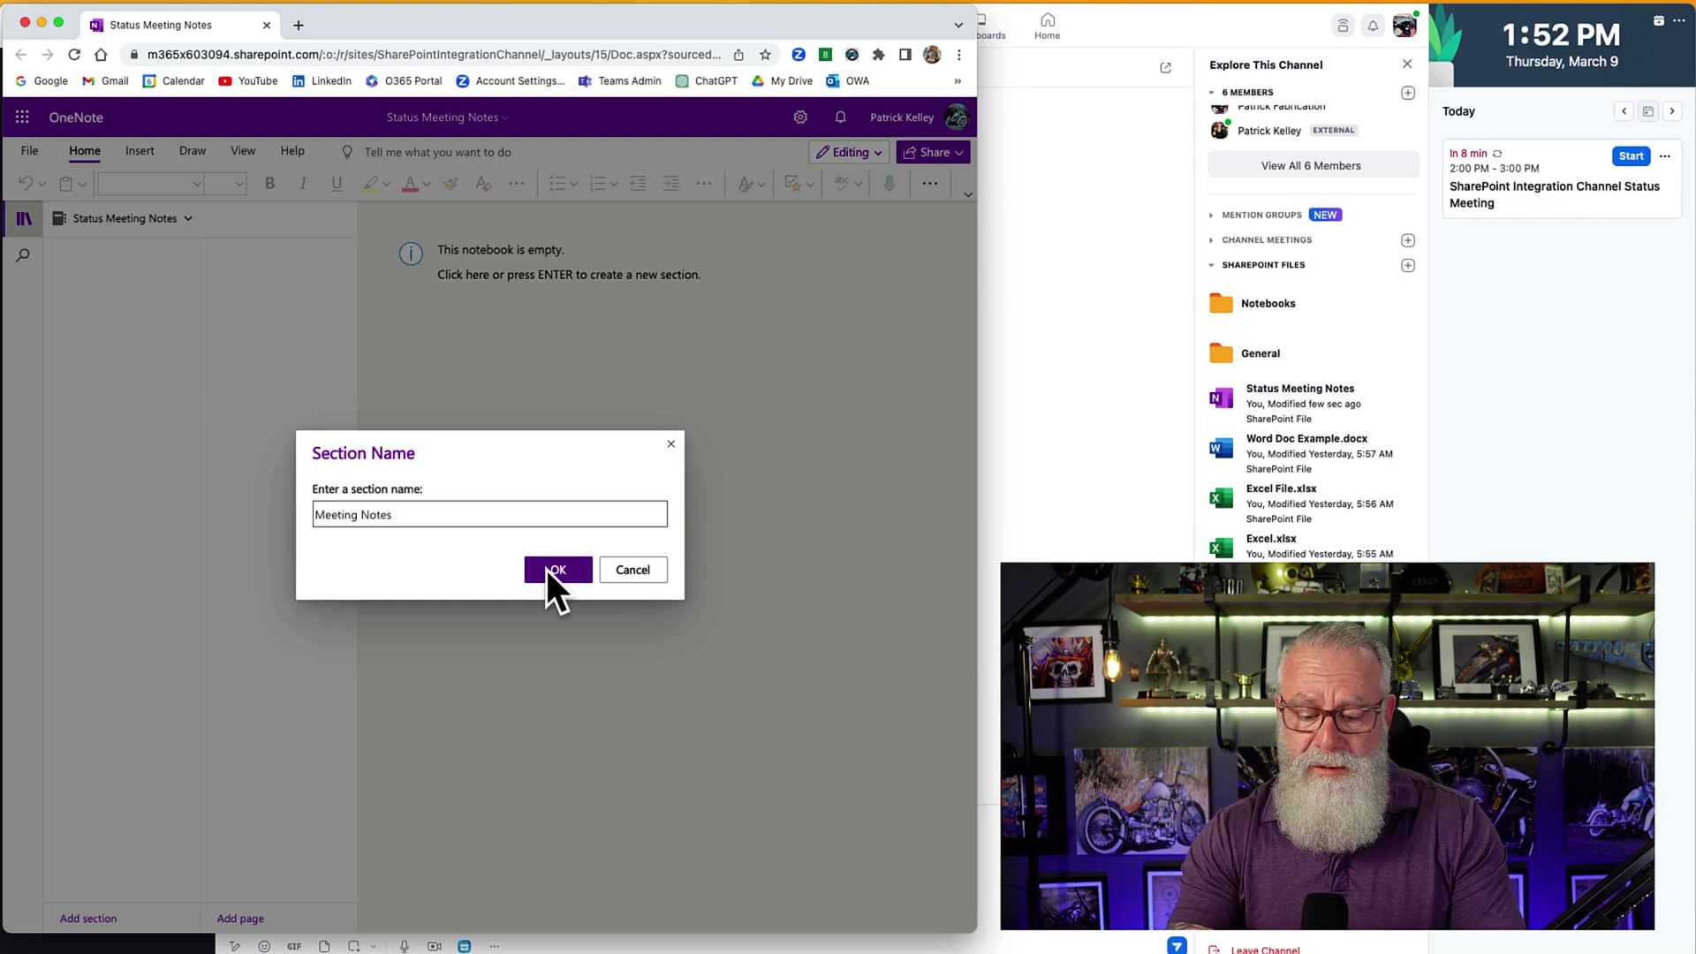
pyautogui.write(' - March')
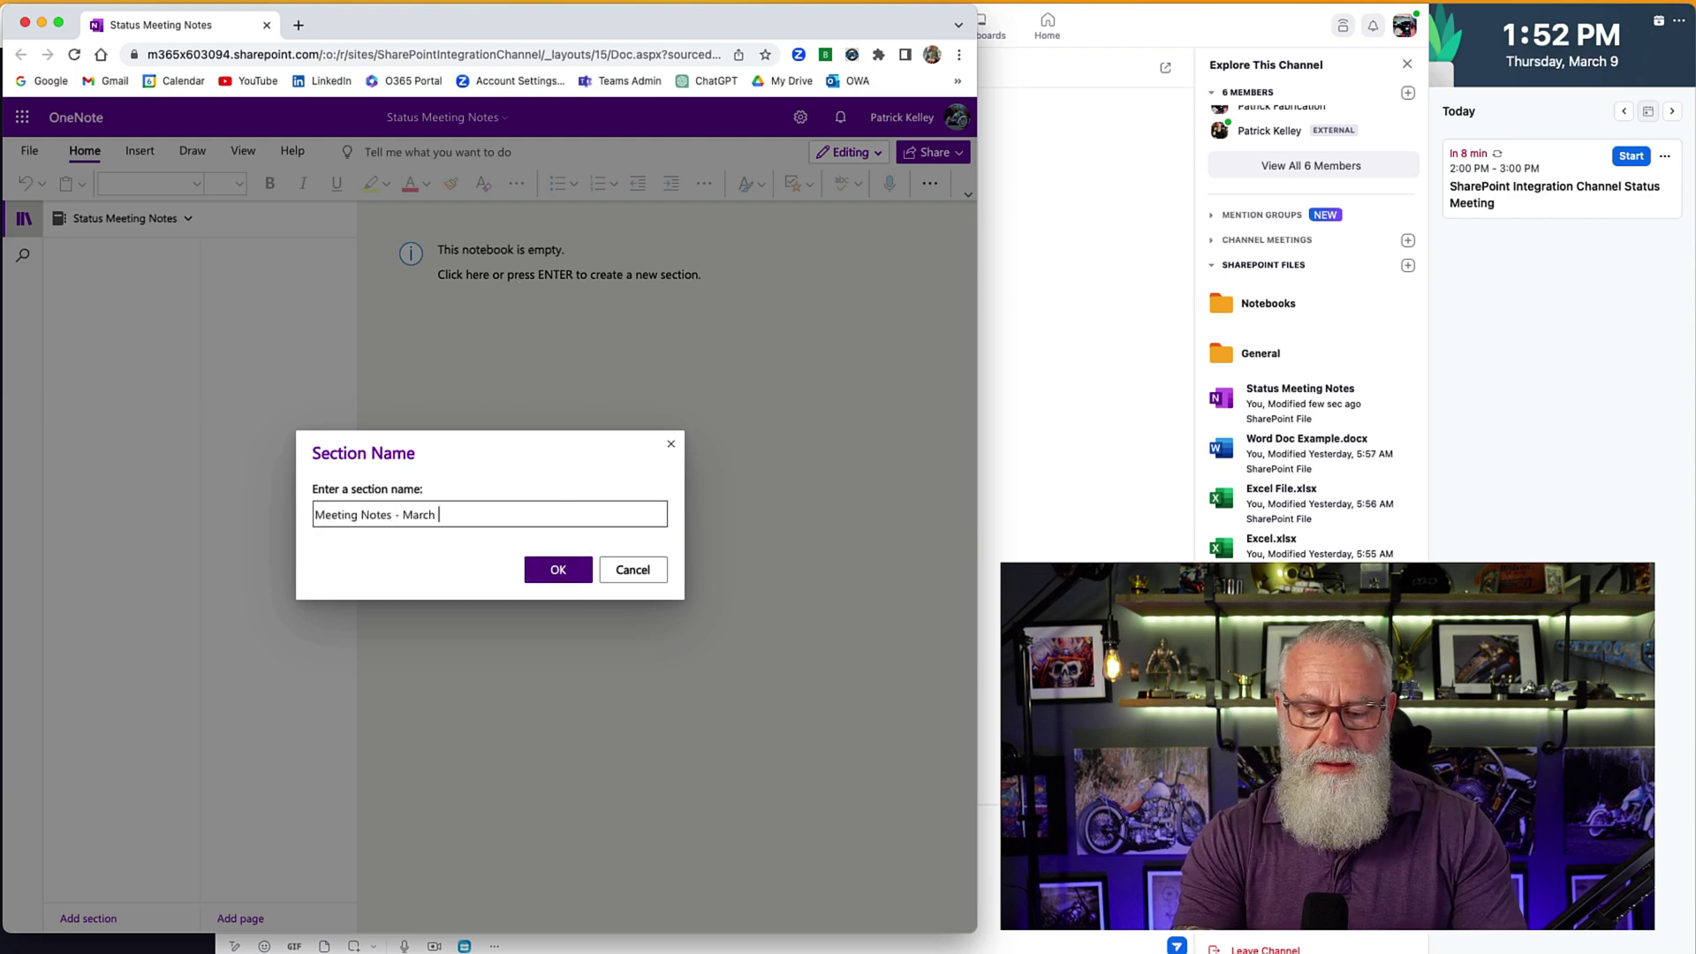
pyautogui.press('Return')
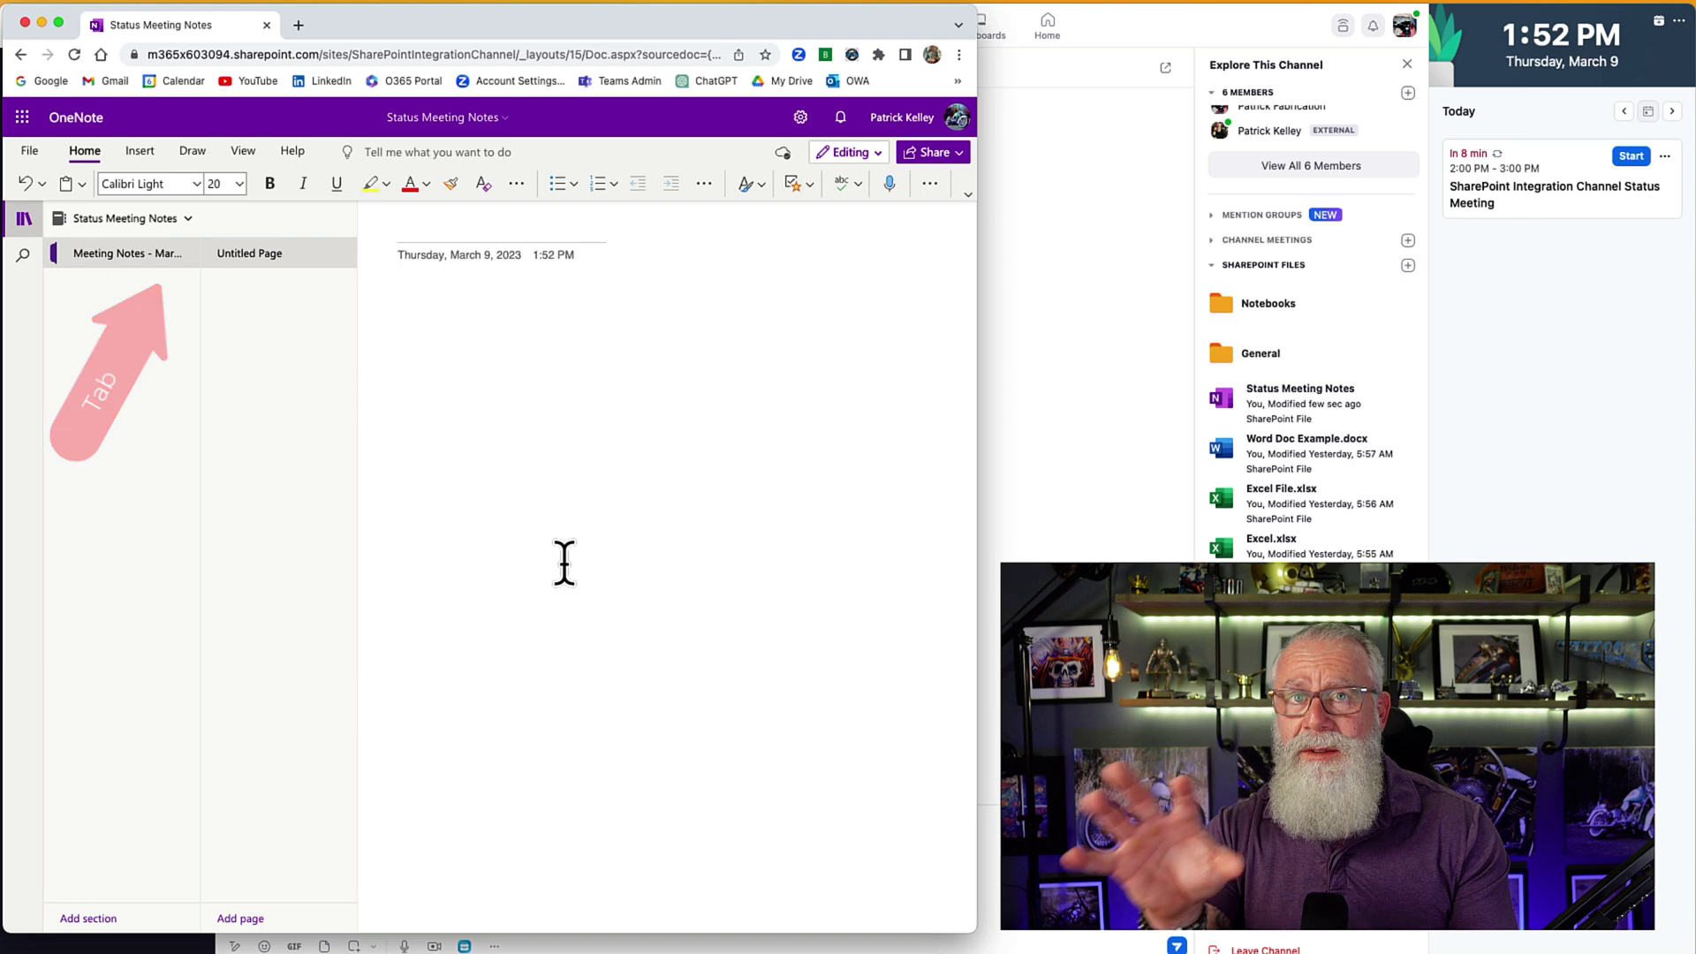
# - Title the page "Meeting Notes" and add lines for Agenda, Item 1, Item 2 and making the named team member work
pyautogui.write('Meeting Notes')
pyautogui.press('Return')
pyautogui.write('A')
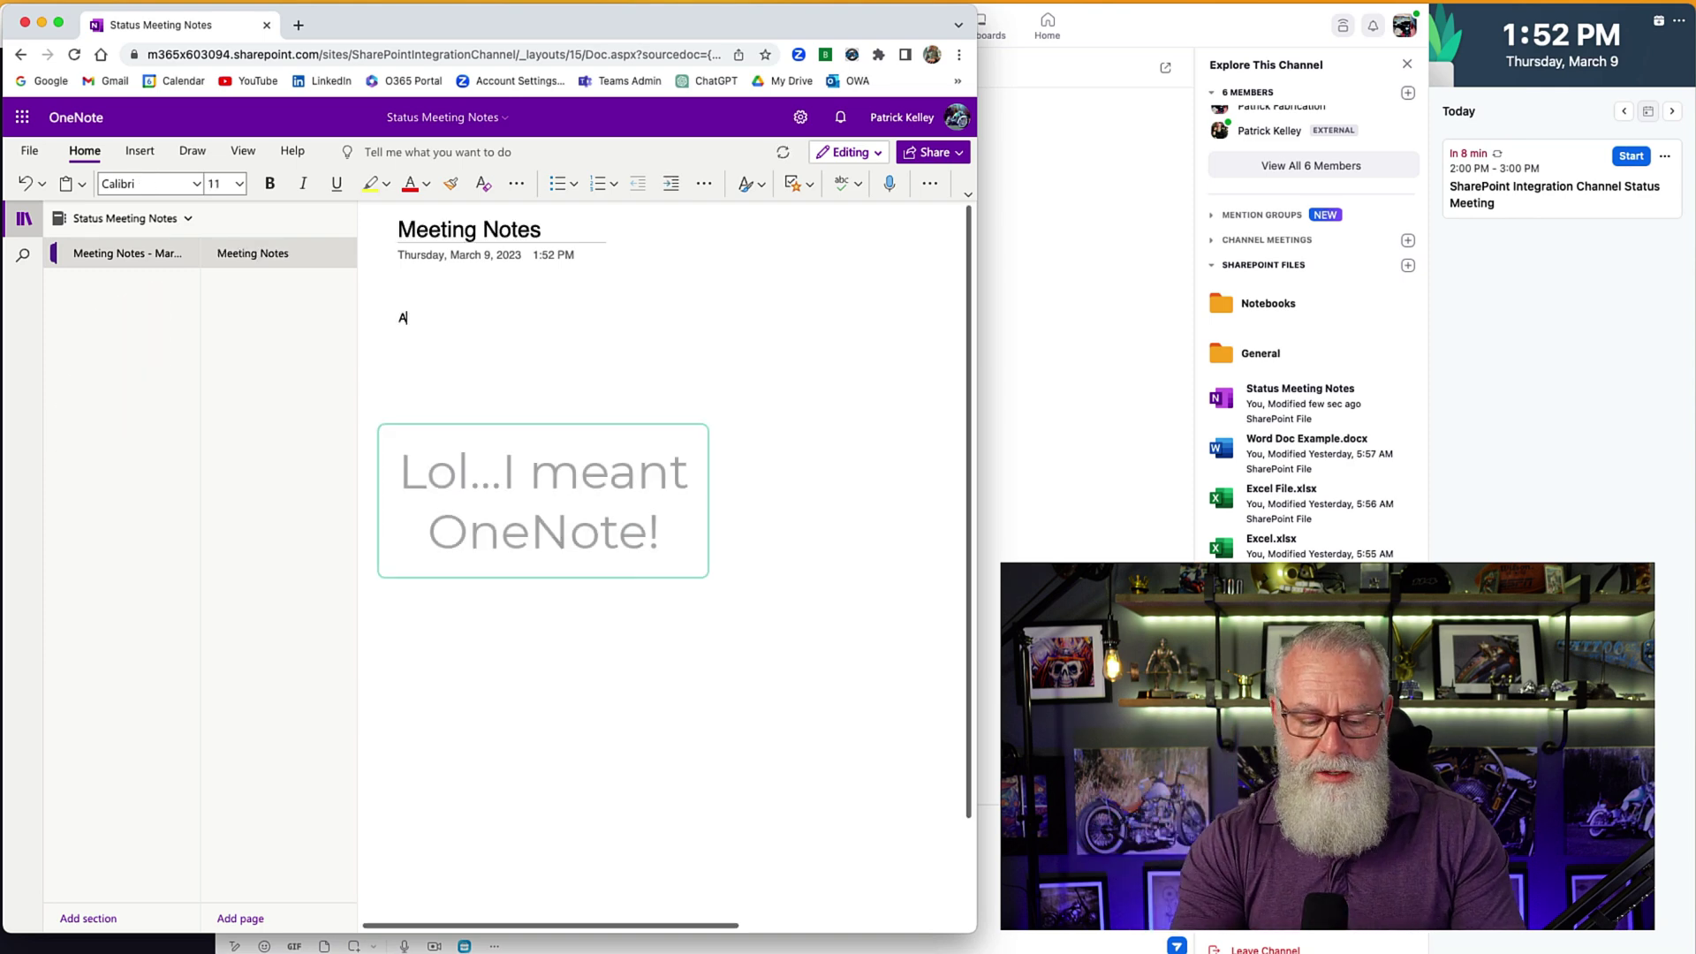
pyautogui.write('gen')
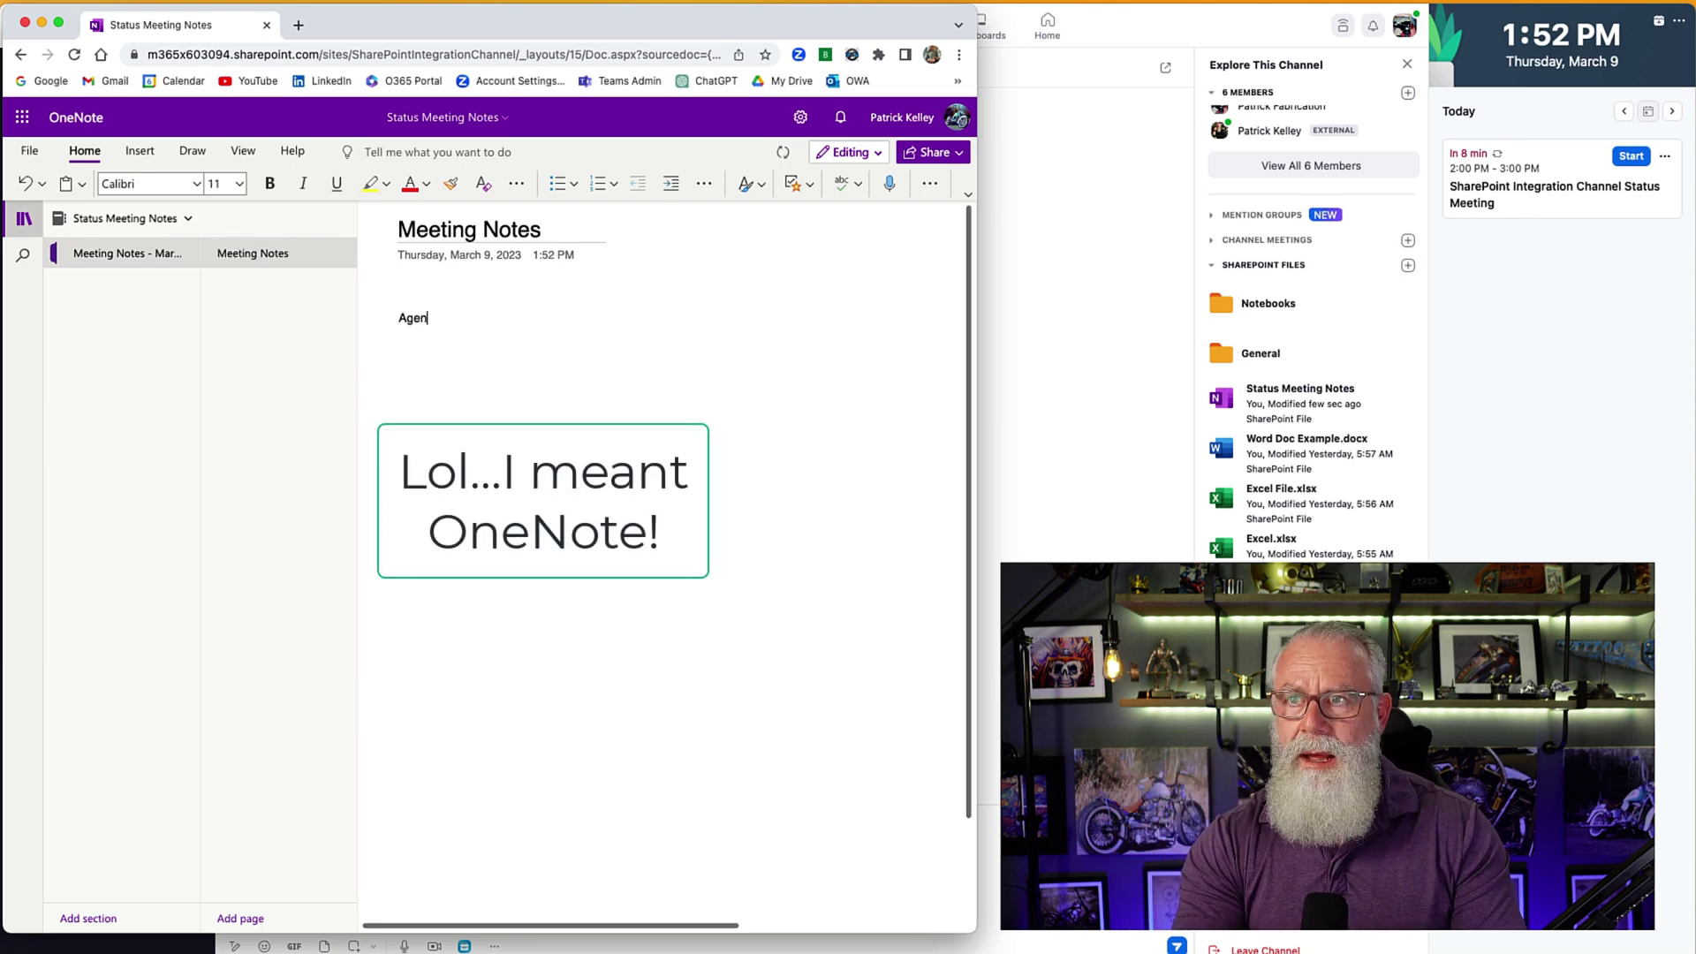
pyautogui.write('da')
pyautogui.press('Return')
pyautogui.write('Item 1')
pyautogui.press('Return')
pyautogui.write('Item')
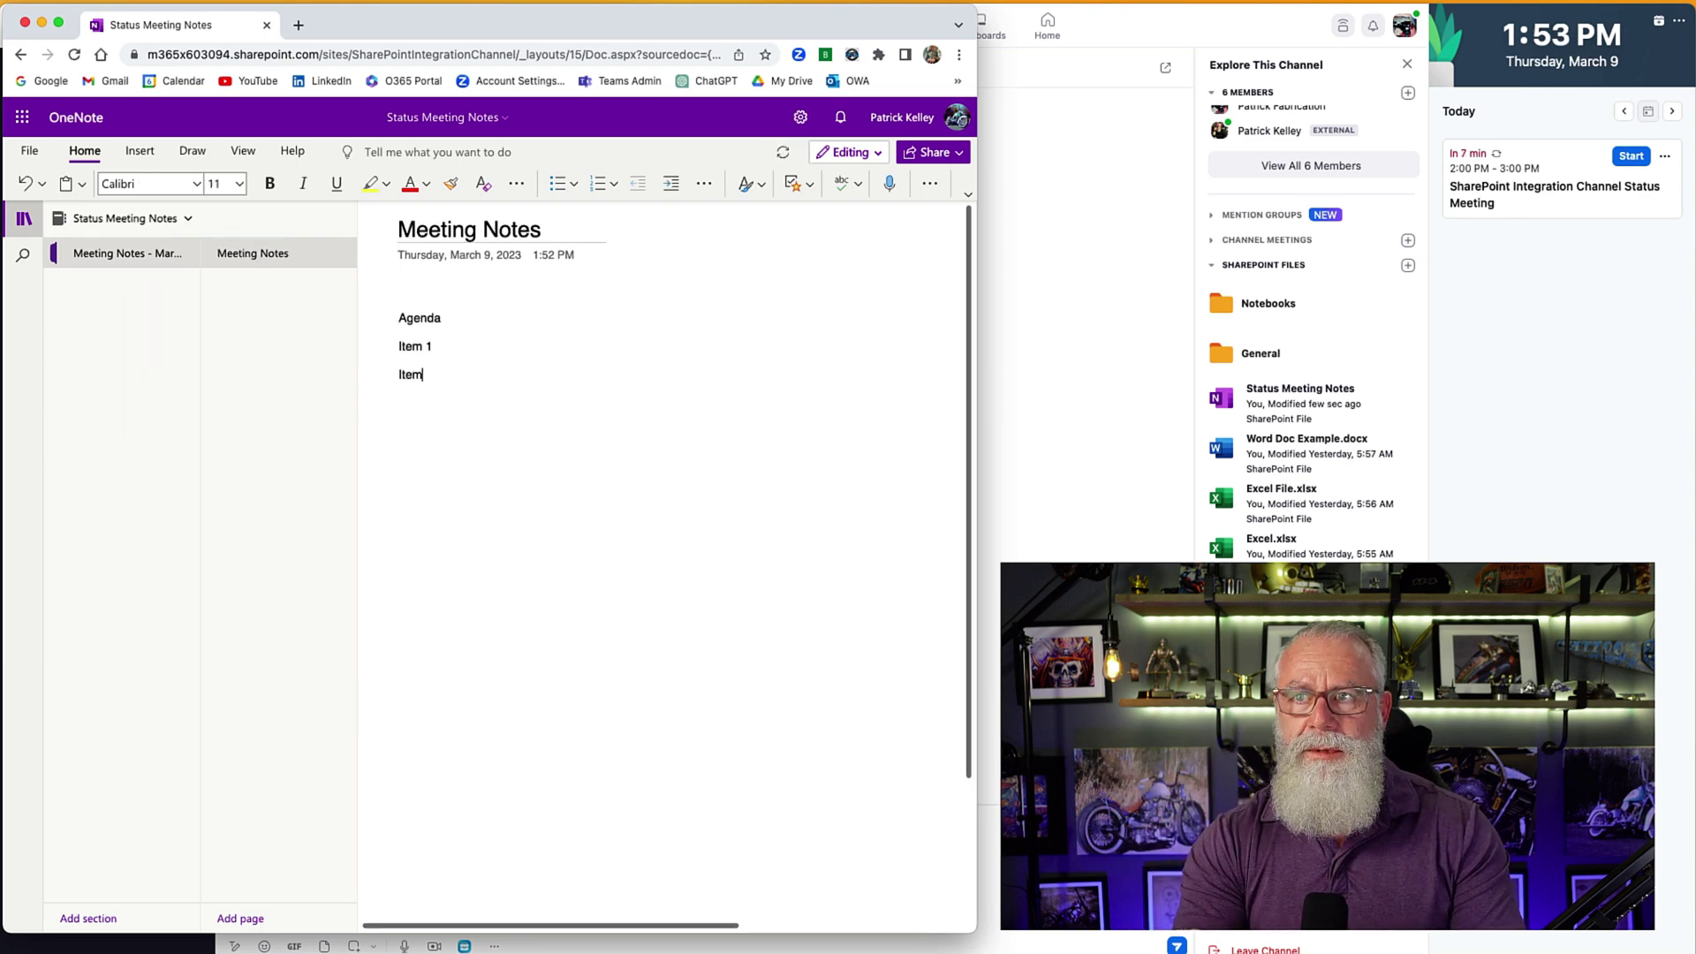
pyautogui.write(' 2 Make Patrick Work')
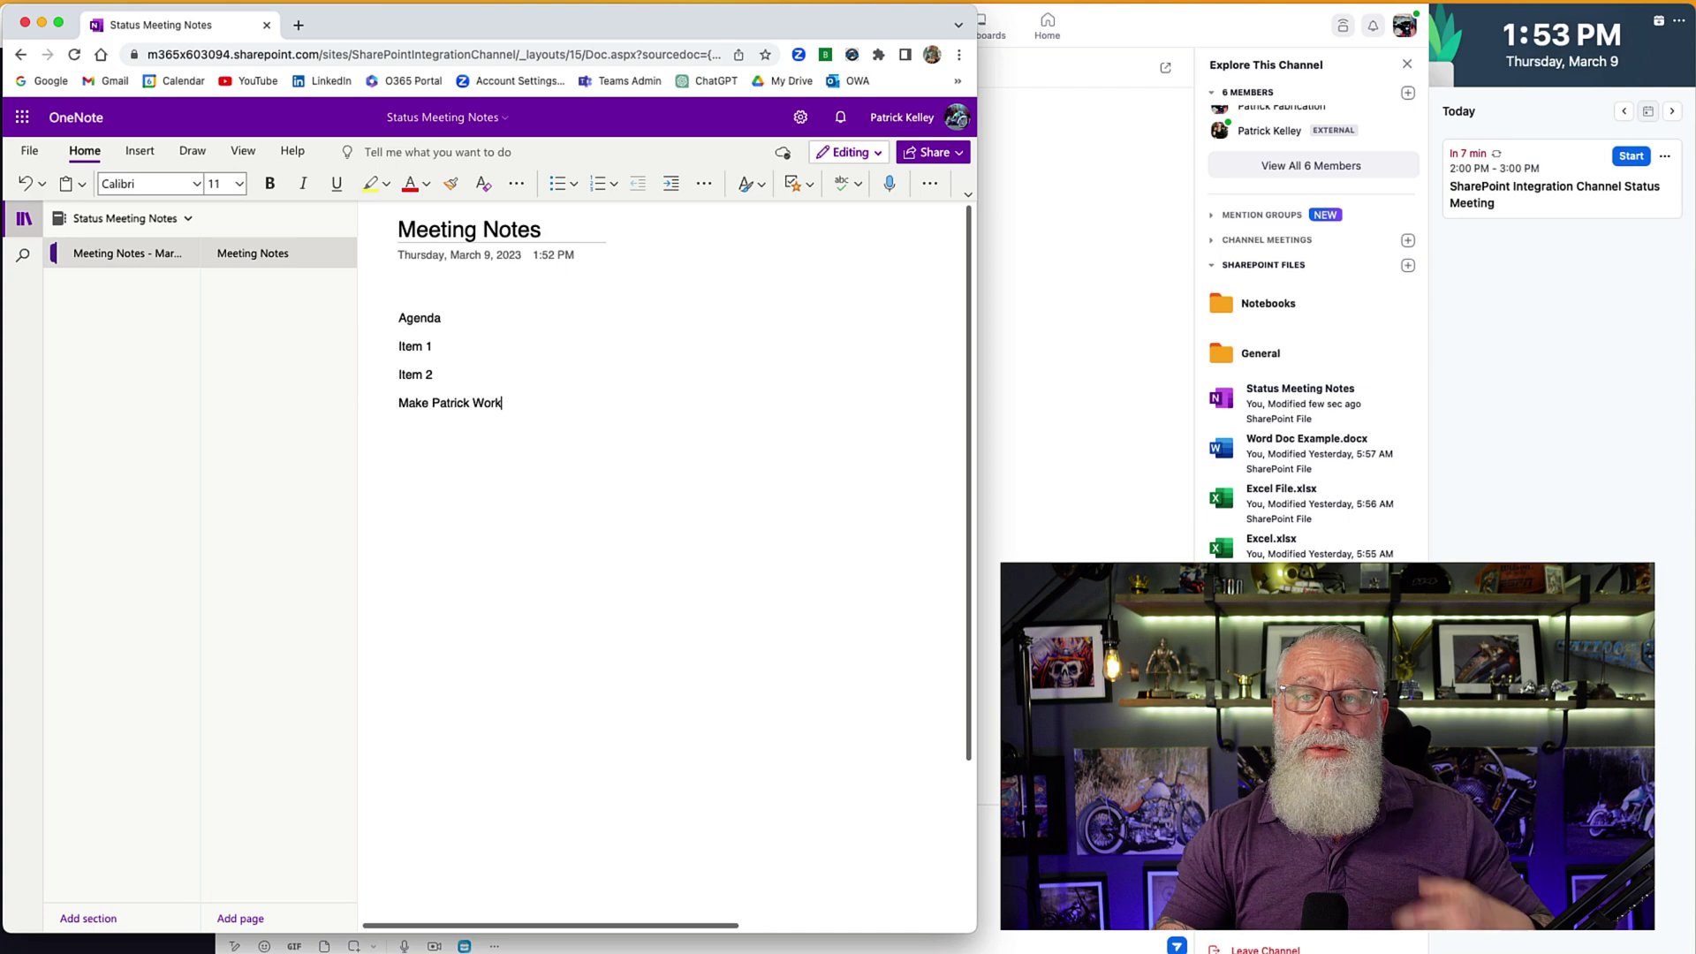
# - Switch back to Zoom and post the Status Meeting Notes file to the SharePoint Integration Channel
pyautogui.press('super+tab')
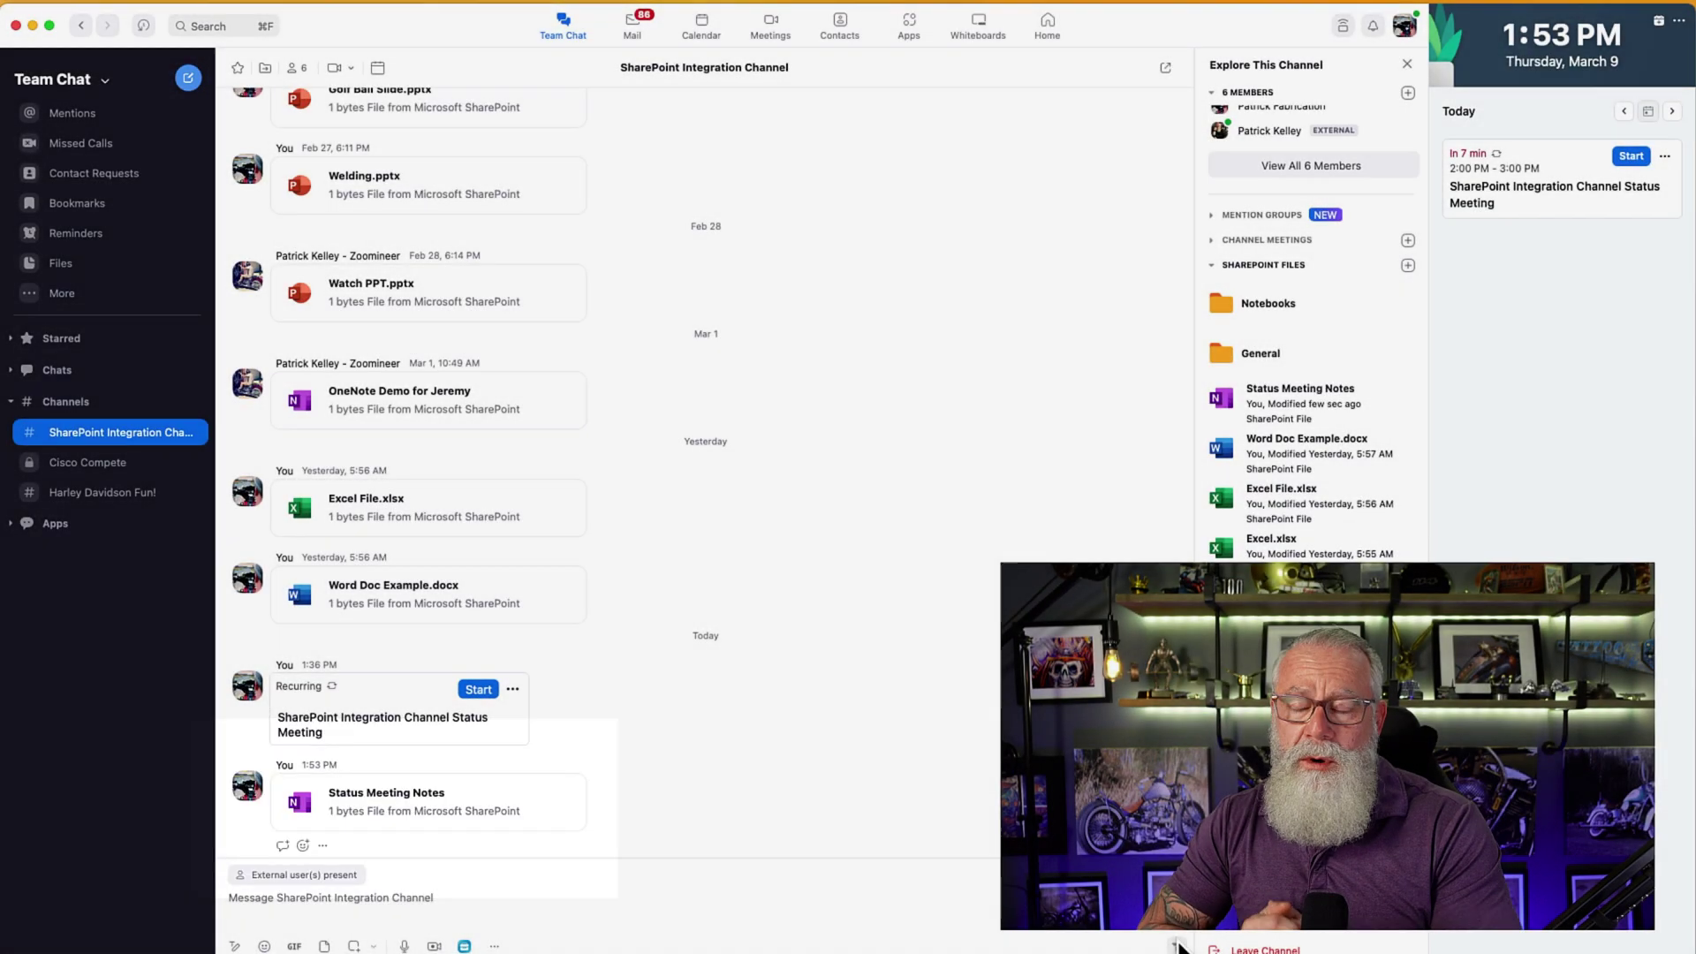
pyautogui.scroll(2, 1368, 129)
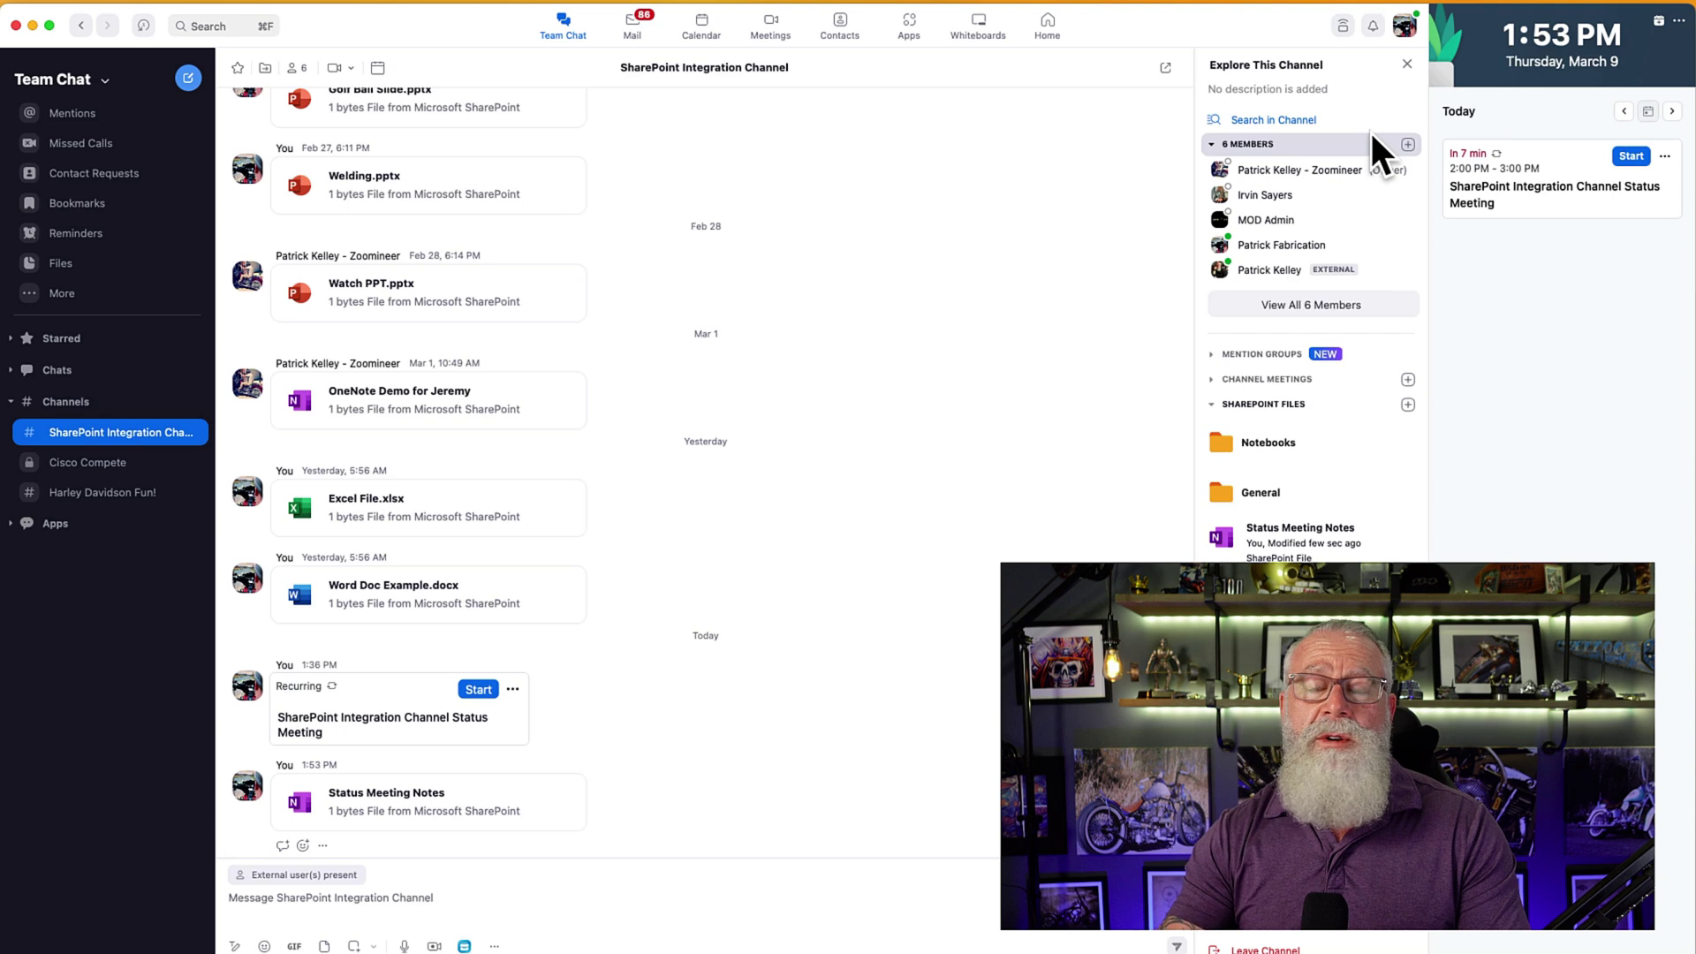
# - Check the profile menu to see which account is signed in, and close it
pyautogui.click(1404, 24)
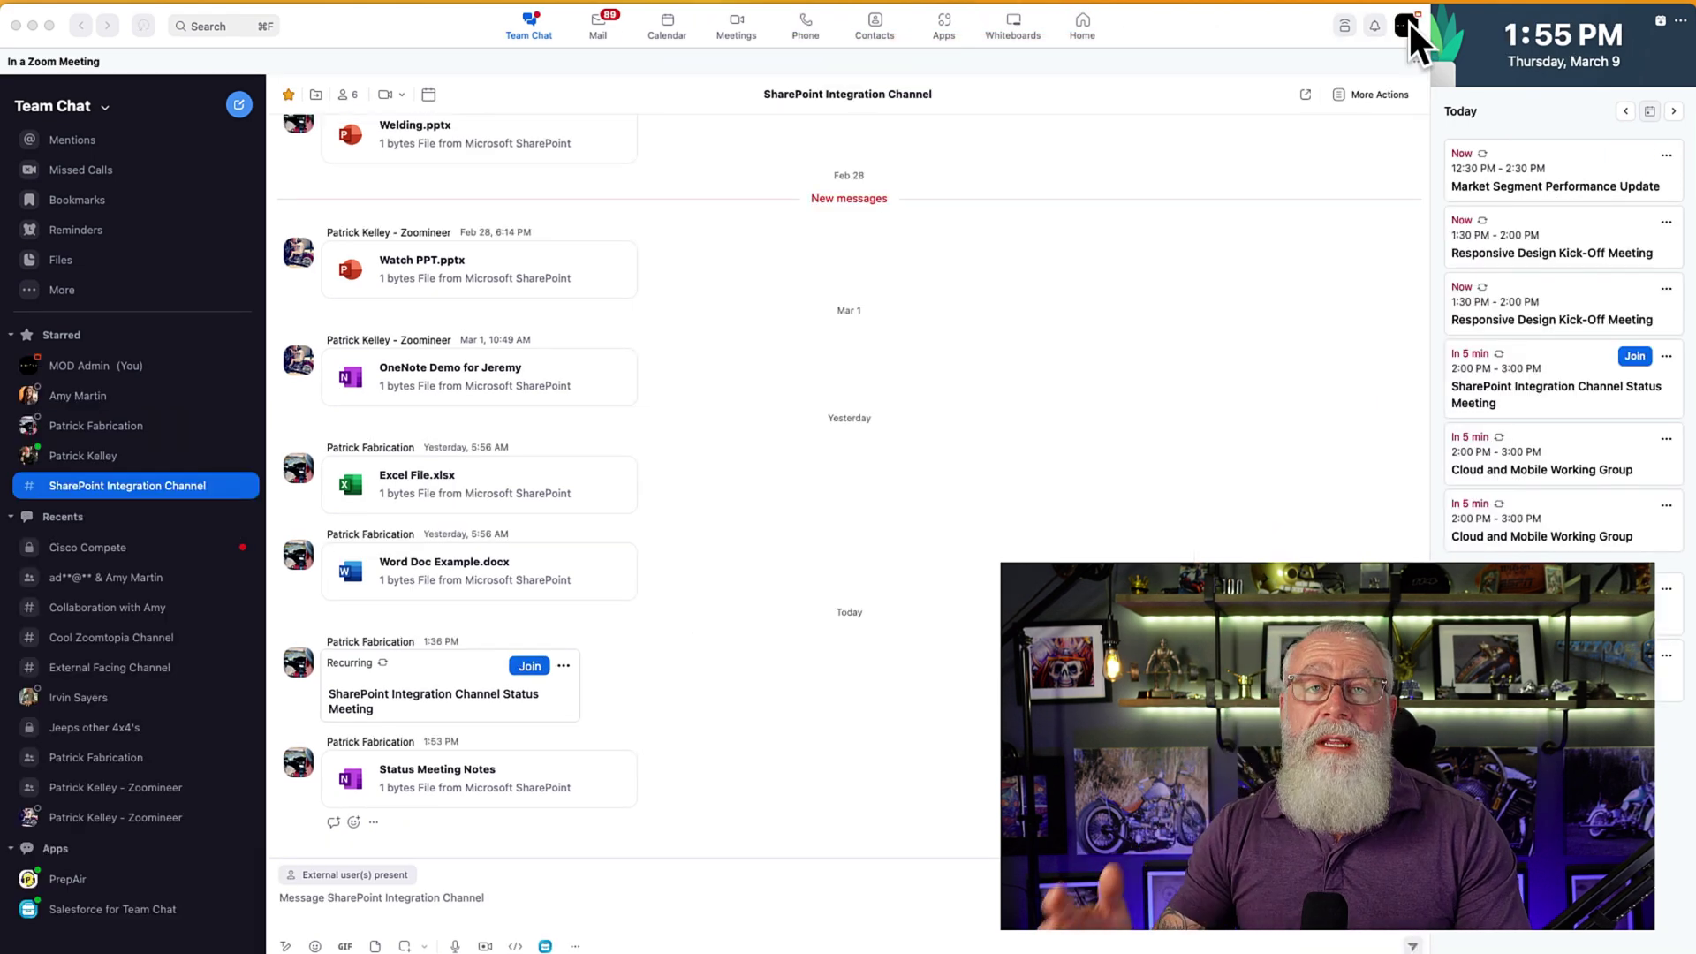
pyautogui.click(1408, 21)
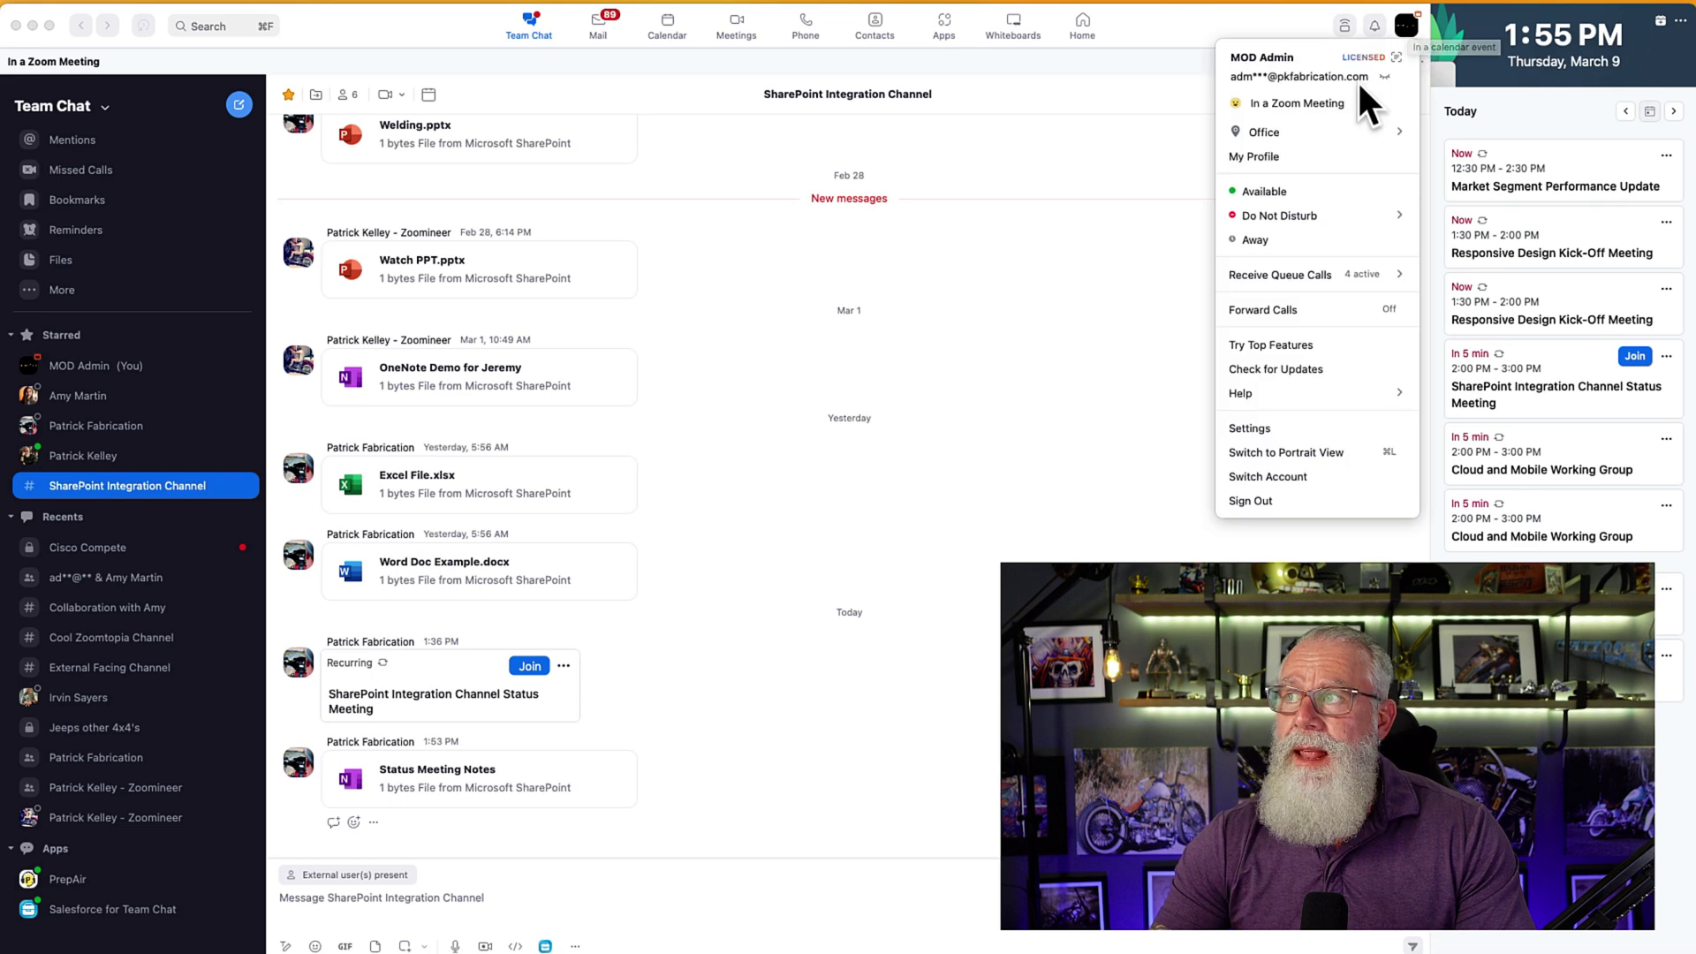
pyautogui.click(1070, 436)
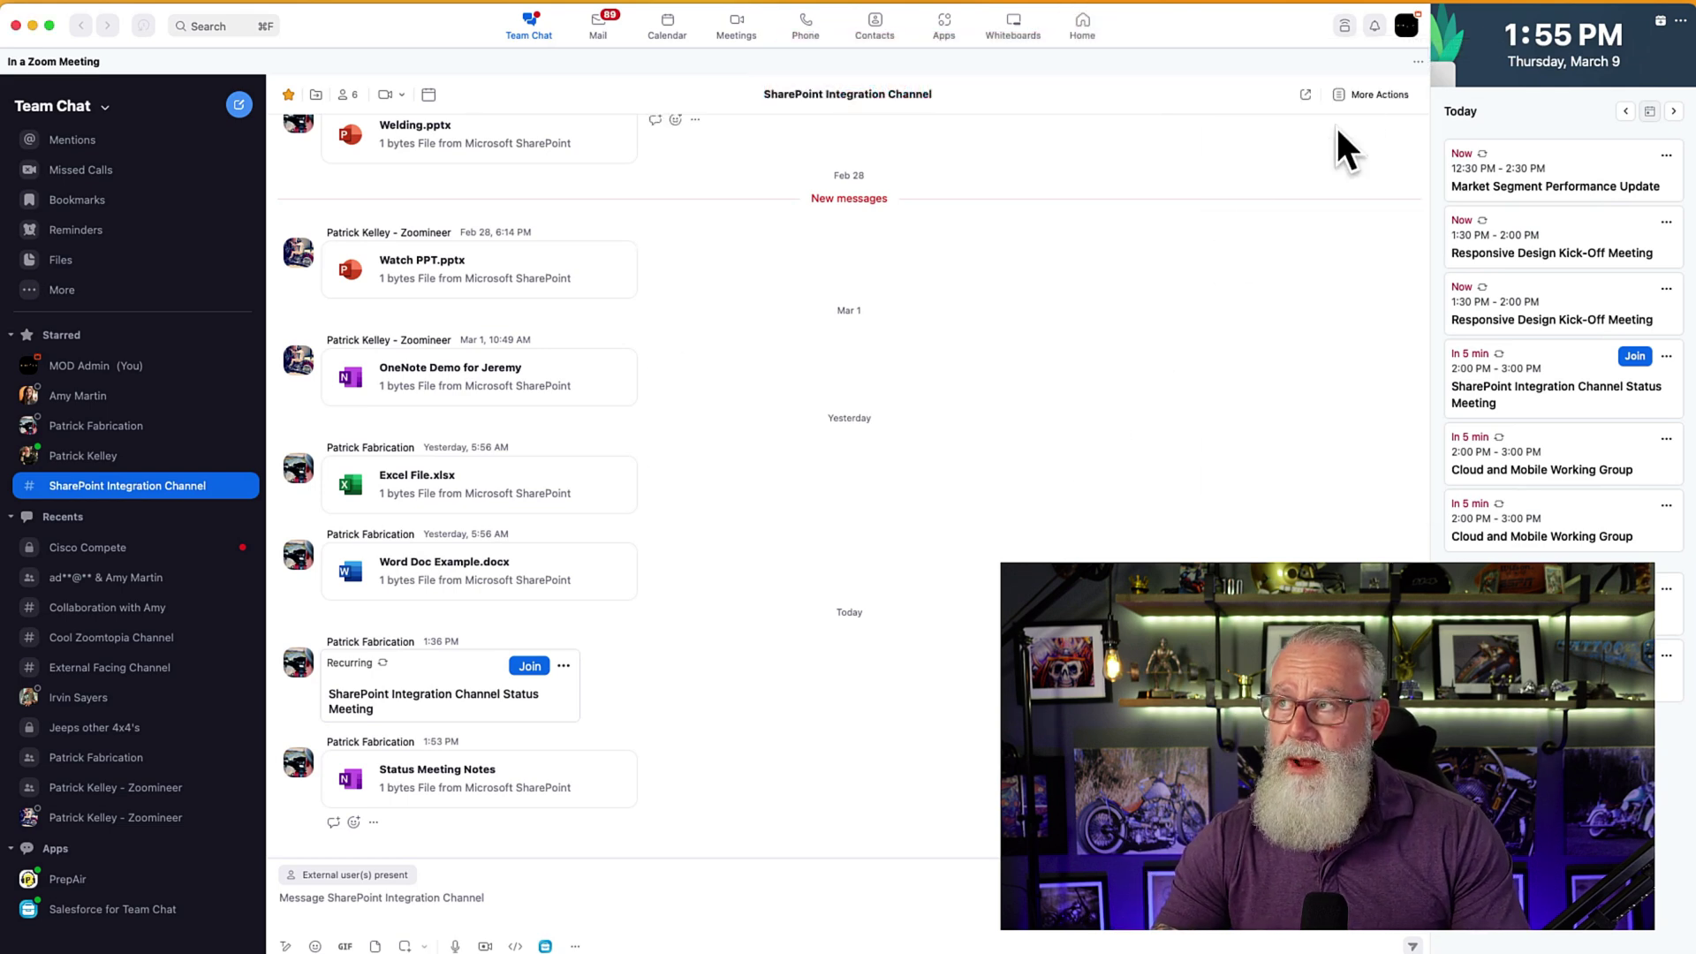
# - Show the channel's details and open the shared Status Meeting Notes file from the admin account
pyautogui.click(1371, 88)
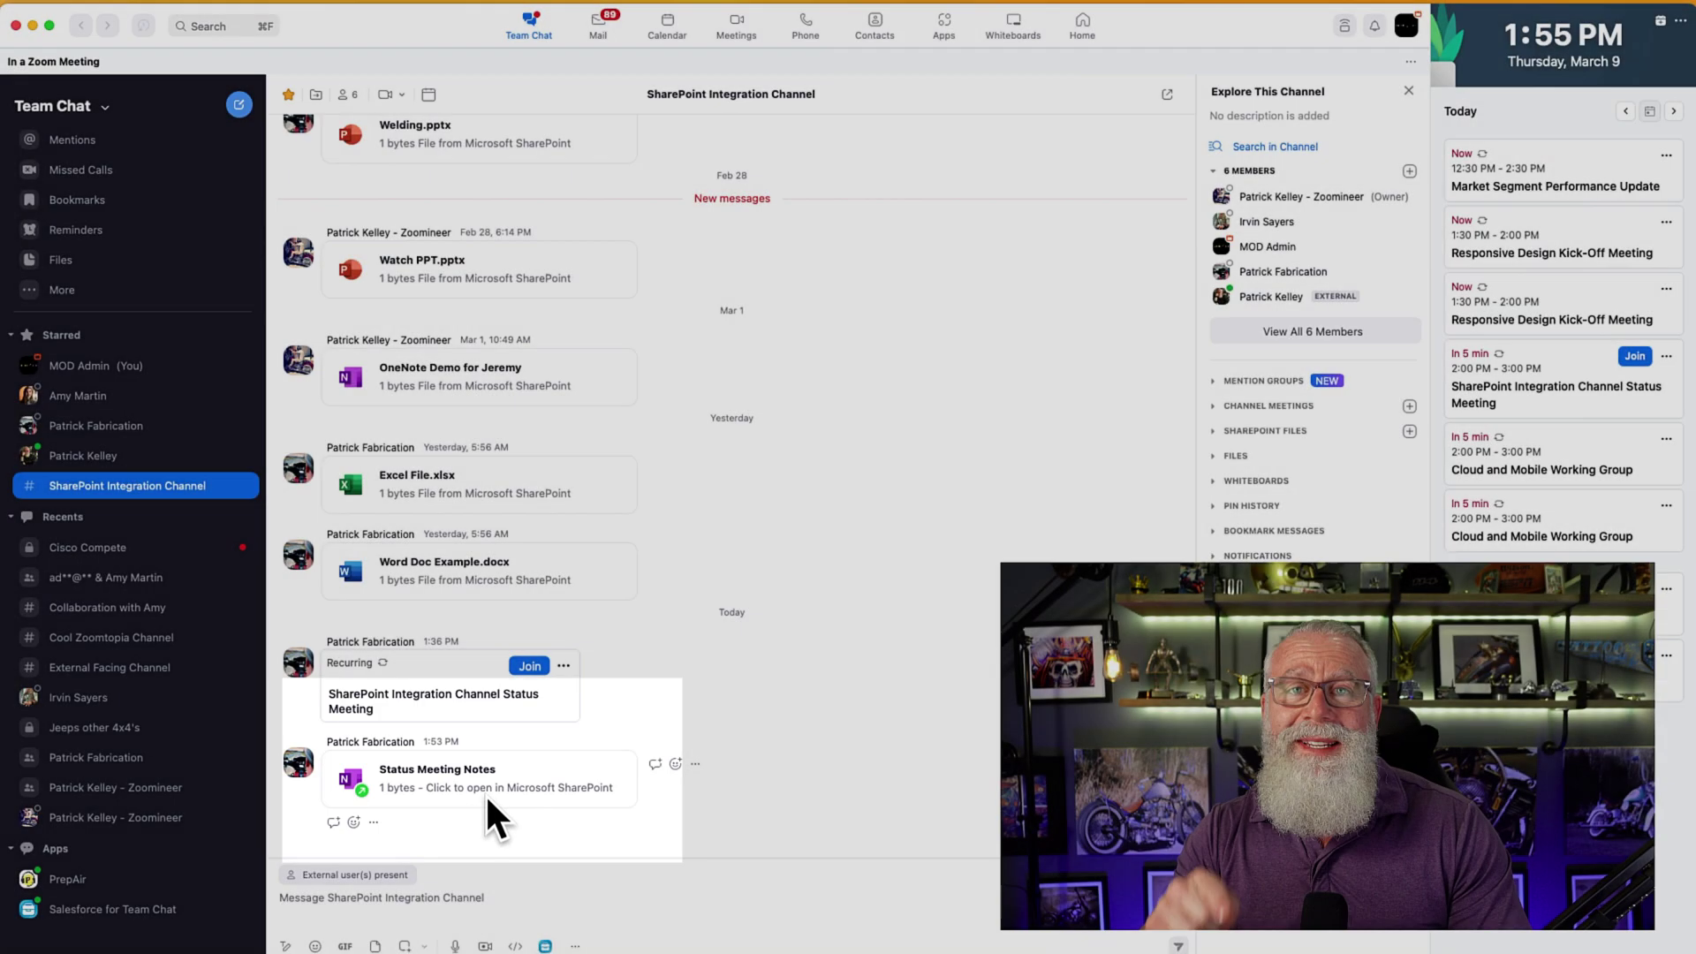
pyautogui.click(485, 793)
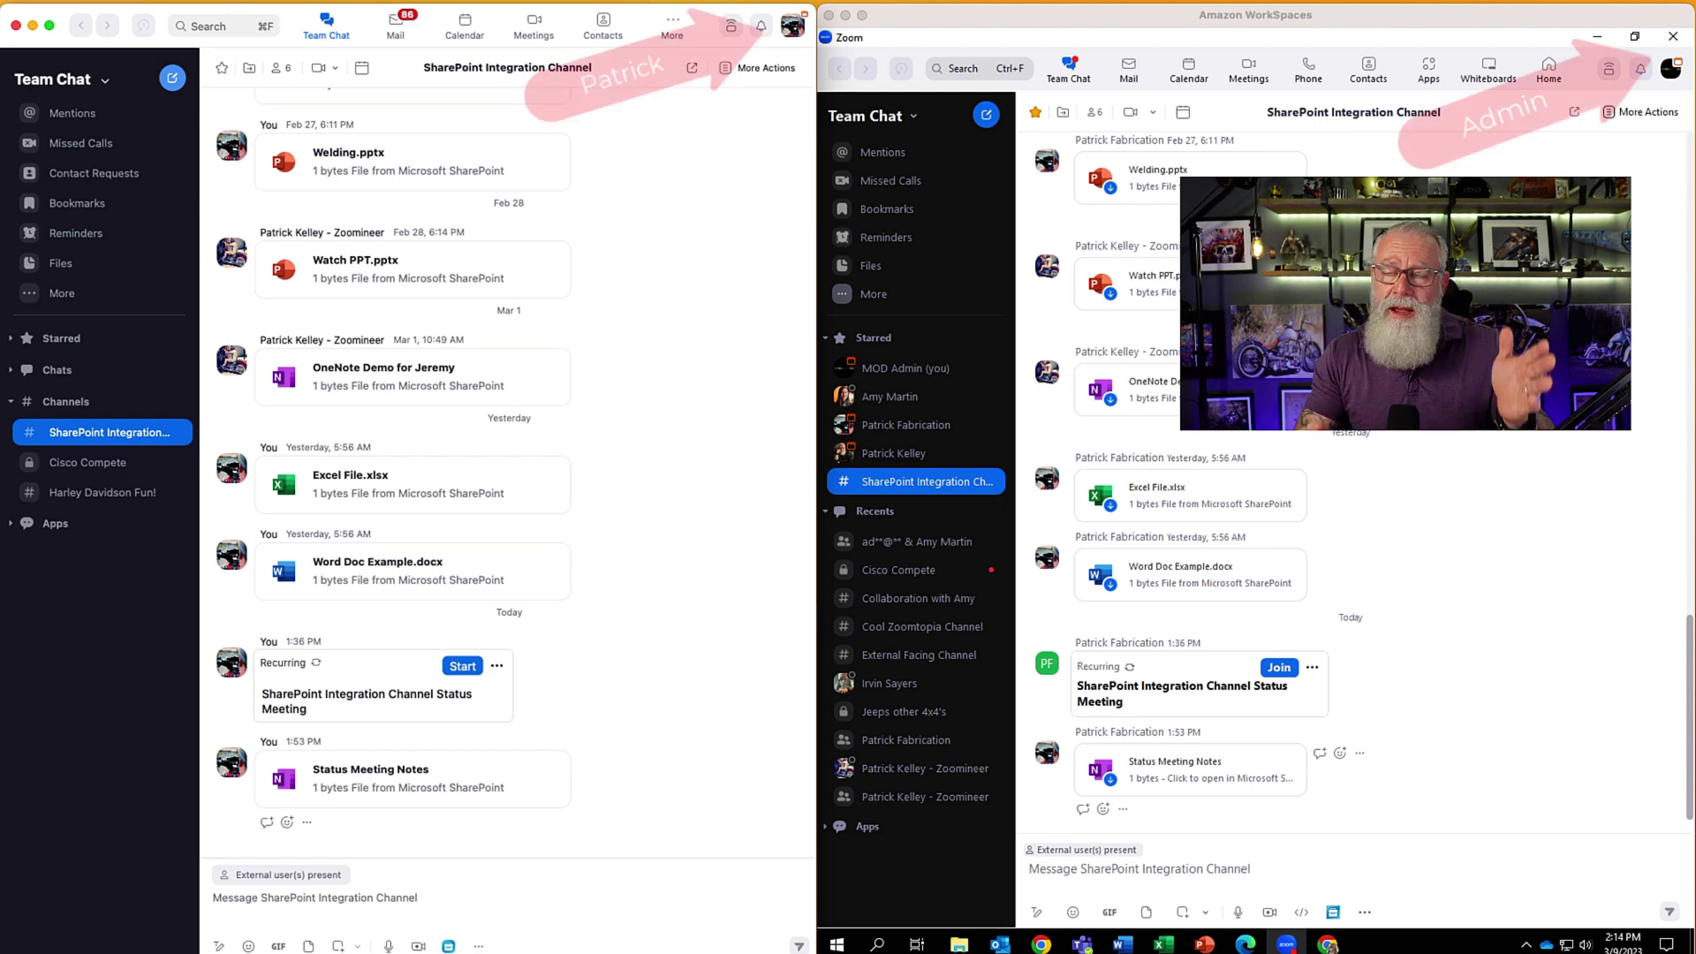
# - Check the profile menus of both side-by-side Zoom clients to see which account each one uses
pyautogui.click(792, 26)
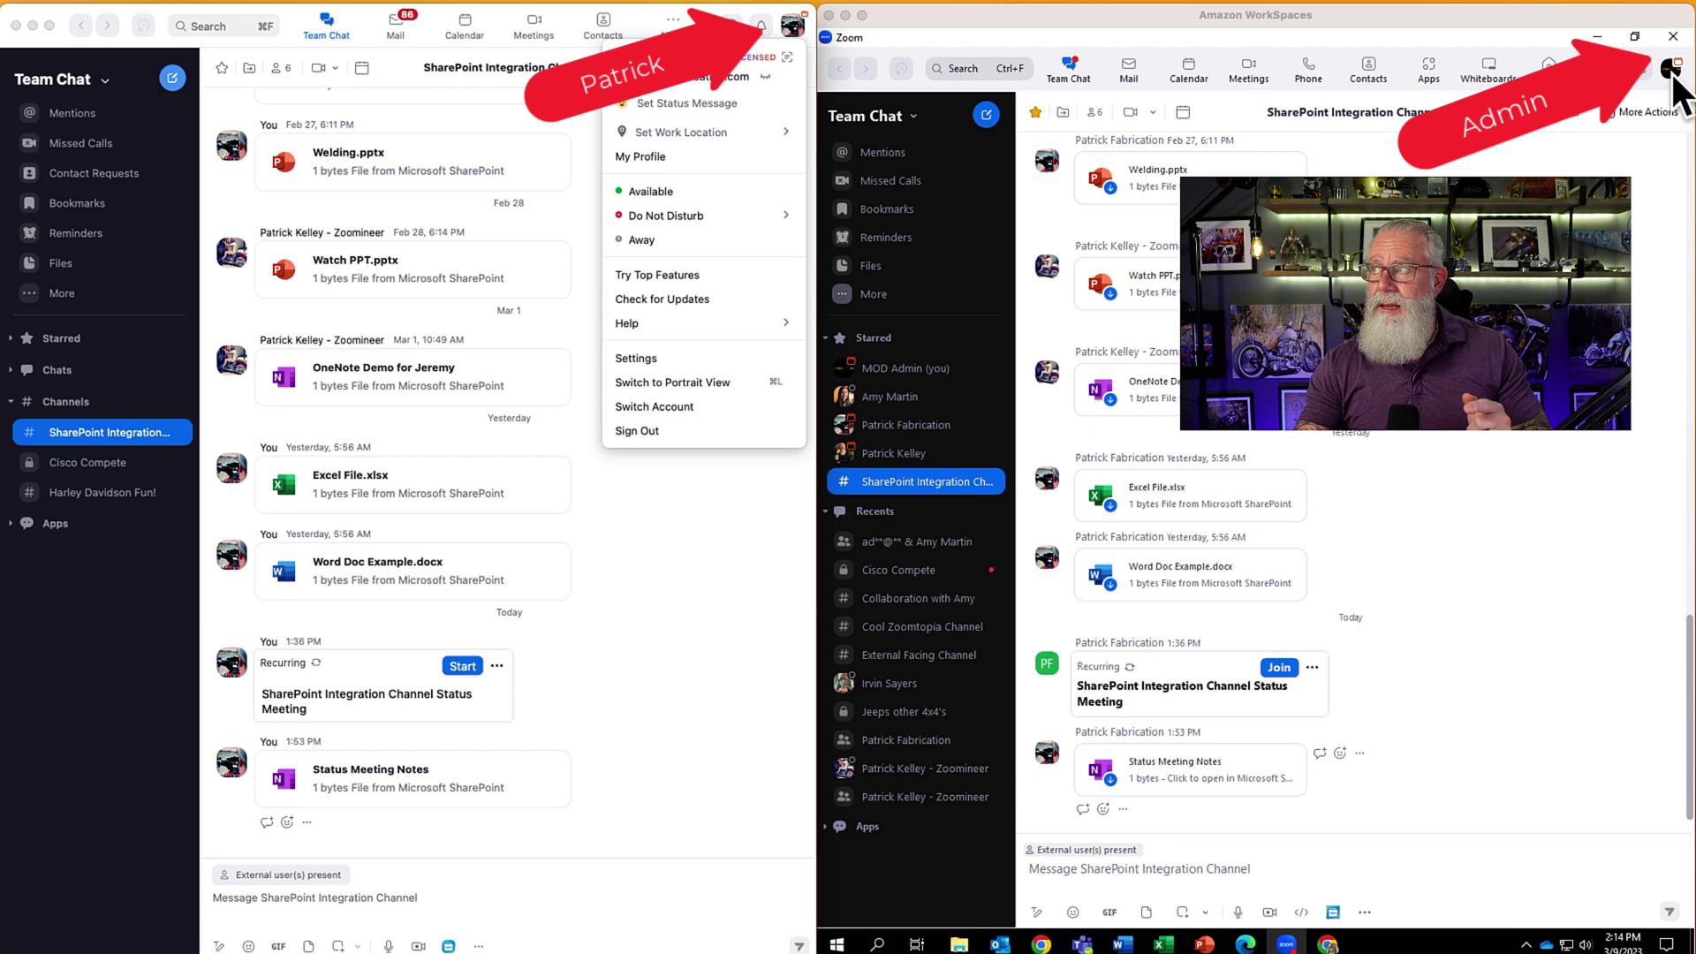
pyautogui.click(1670, 71)
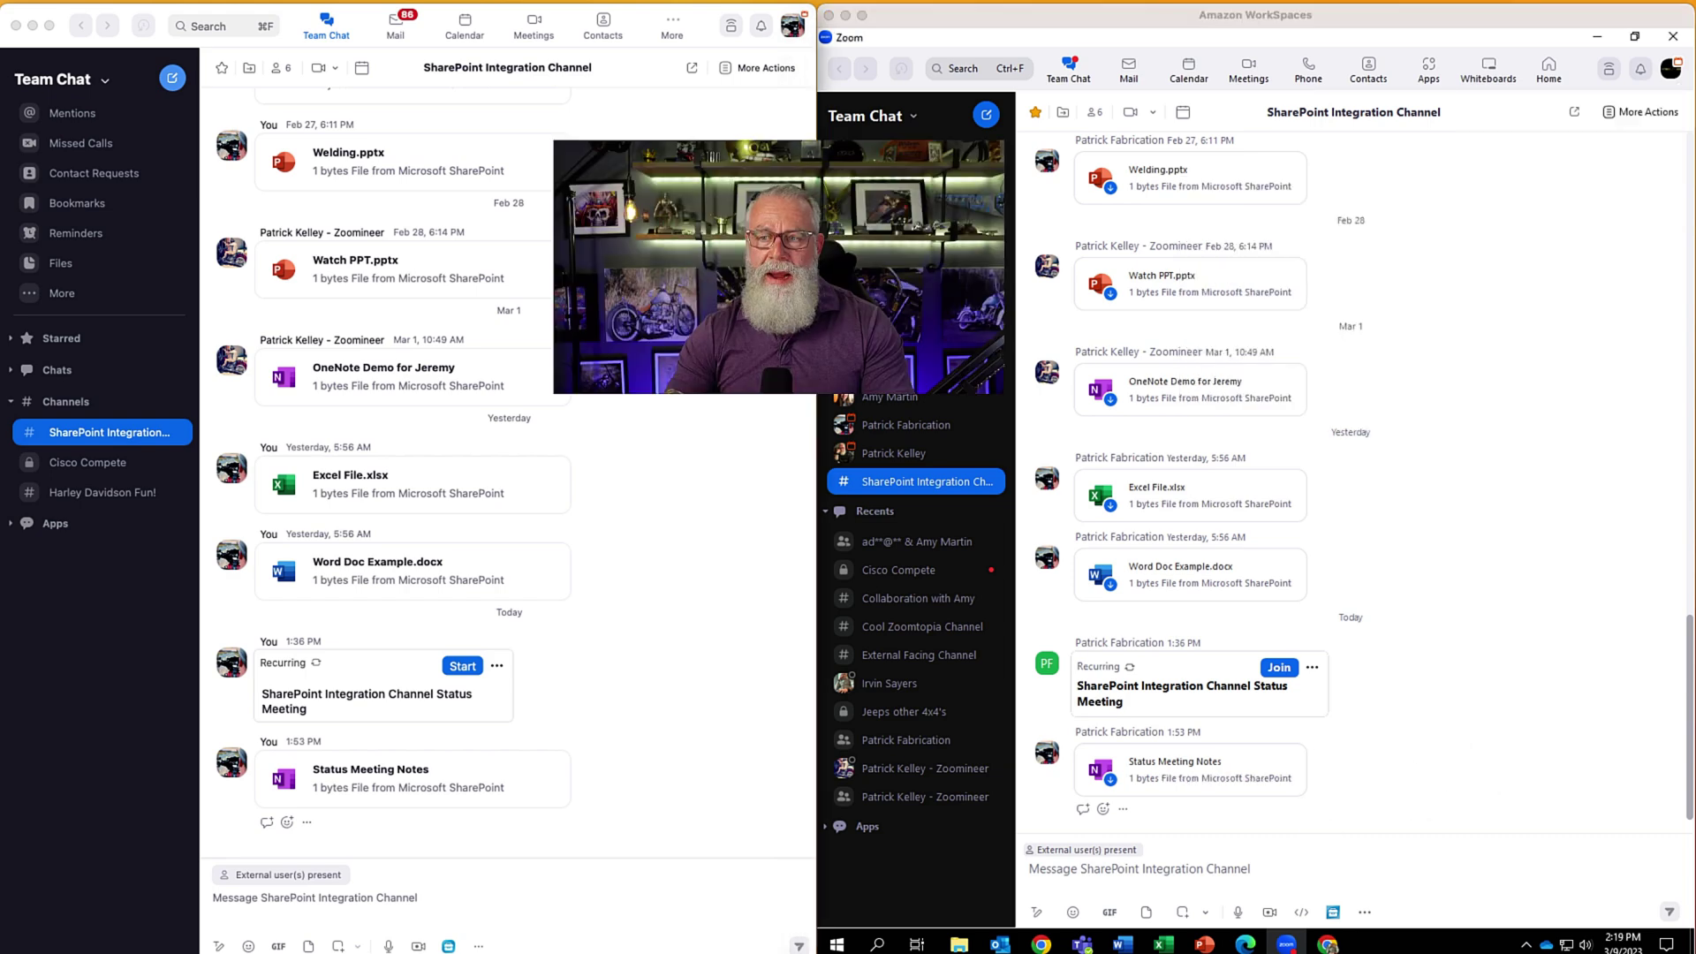
# - Open the shared Status Meeting Notes file from the channel in both Zoom clients
pyautogui.click(411, 777)
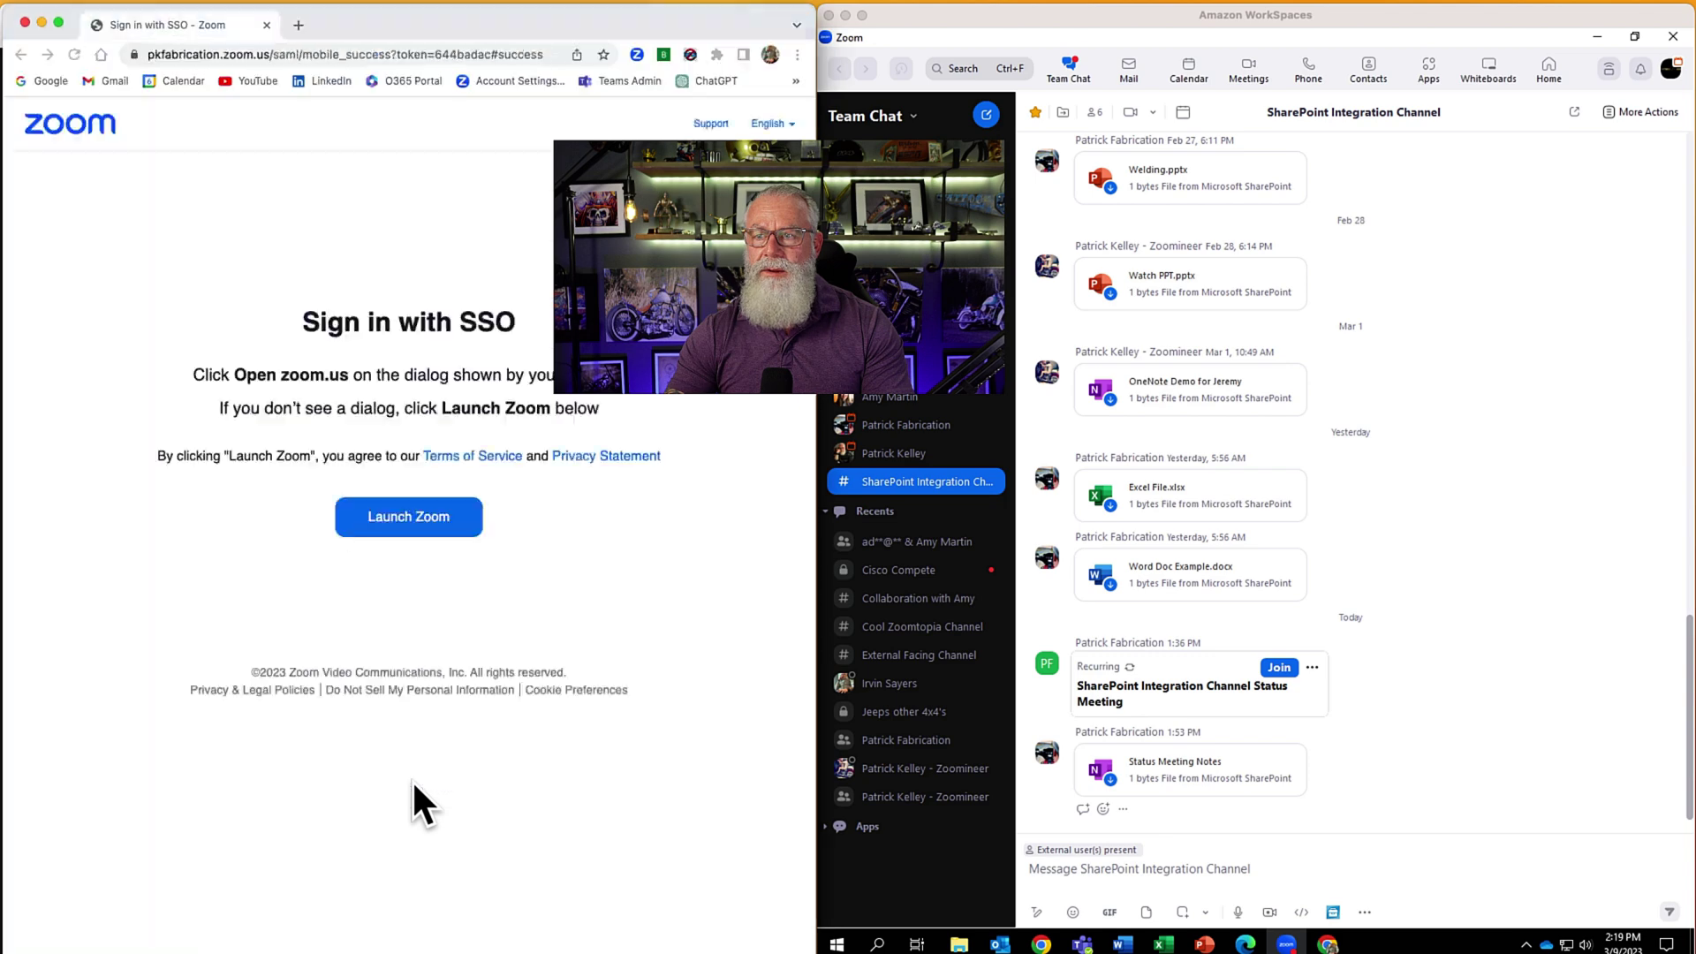
pyautogui.click(1178, 773)
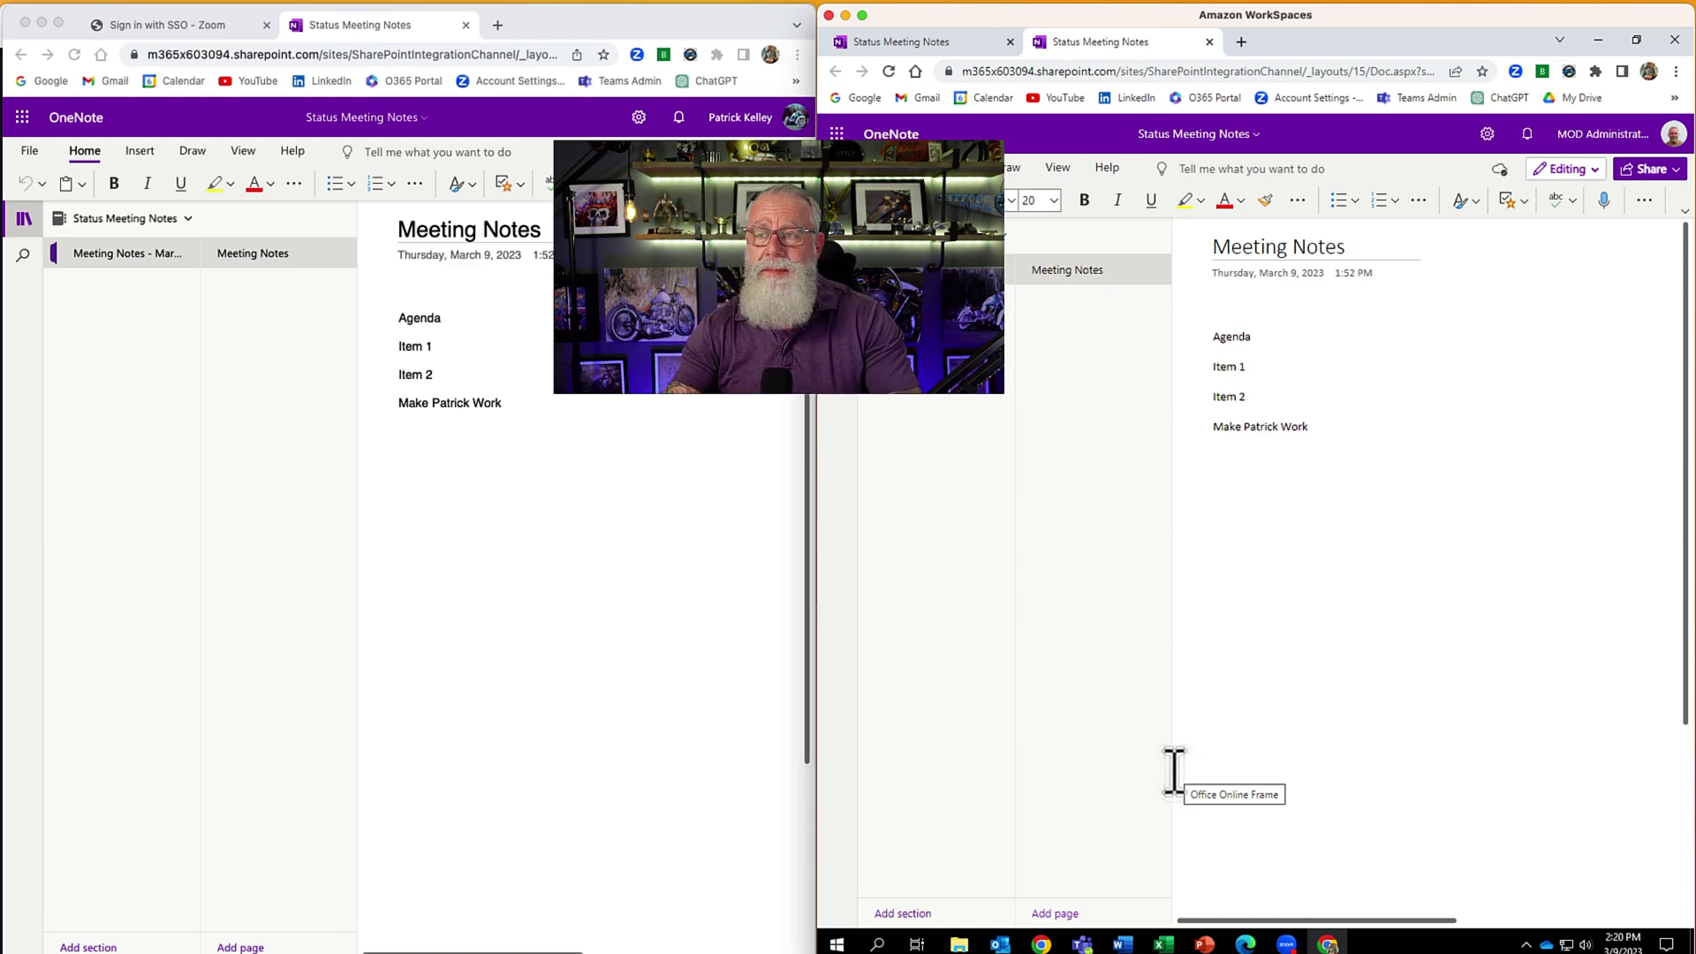
# - Add the line "Add some new notes here!" in the first account's notes and "MOD Admin notes!" below it in the admin's copy
pyautogui.click(512, 402)
pyautogui.press('Return')
pyautogui.write('Add some new notes here!')
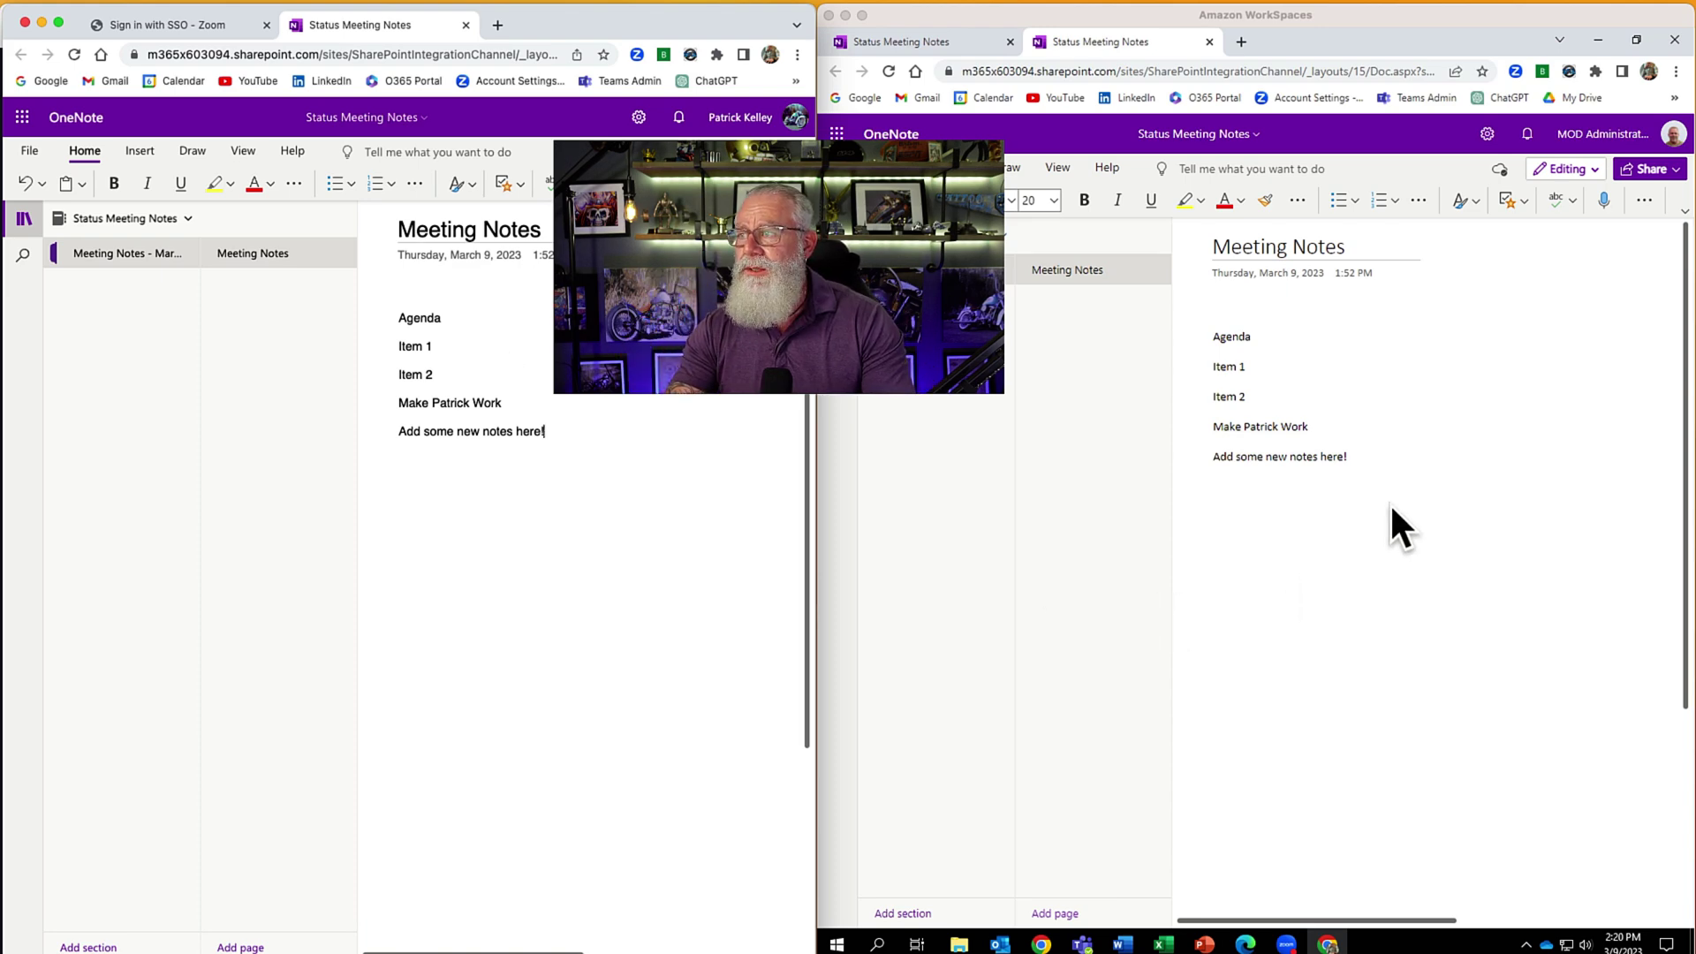
pyautogui.click(1389, 456)
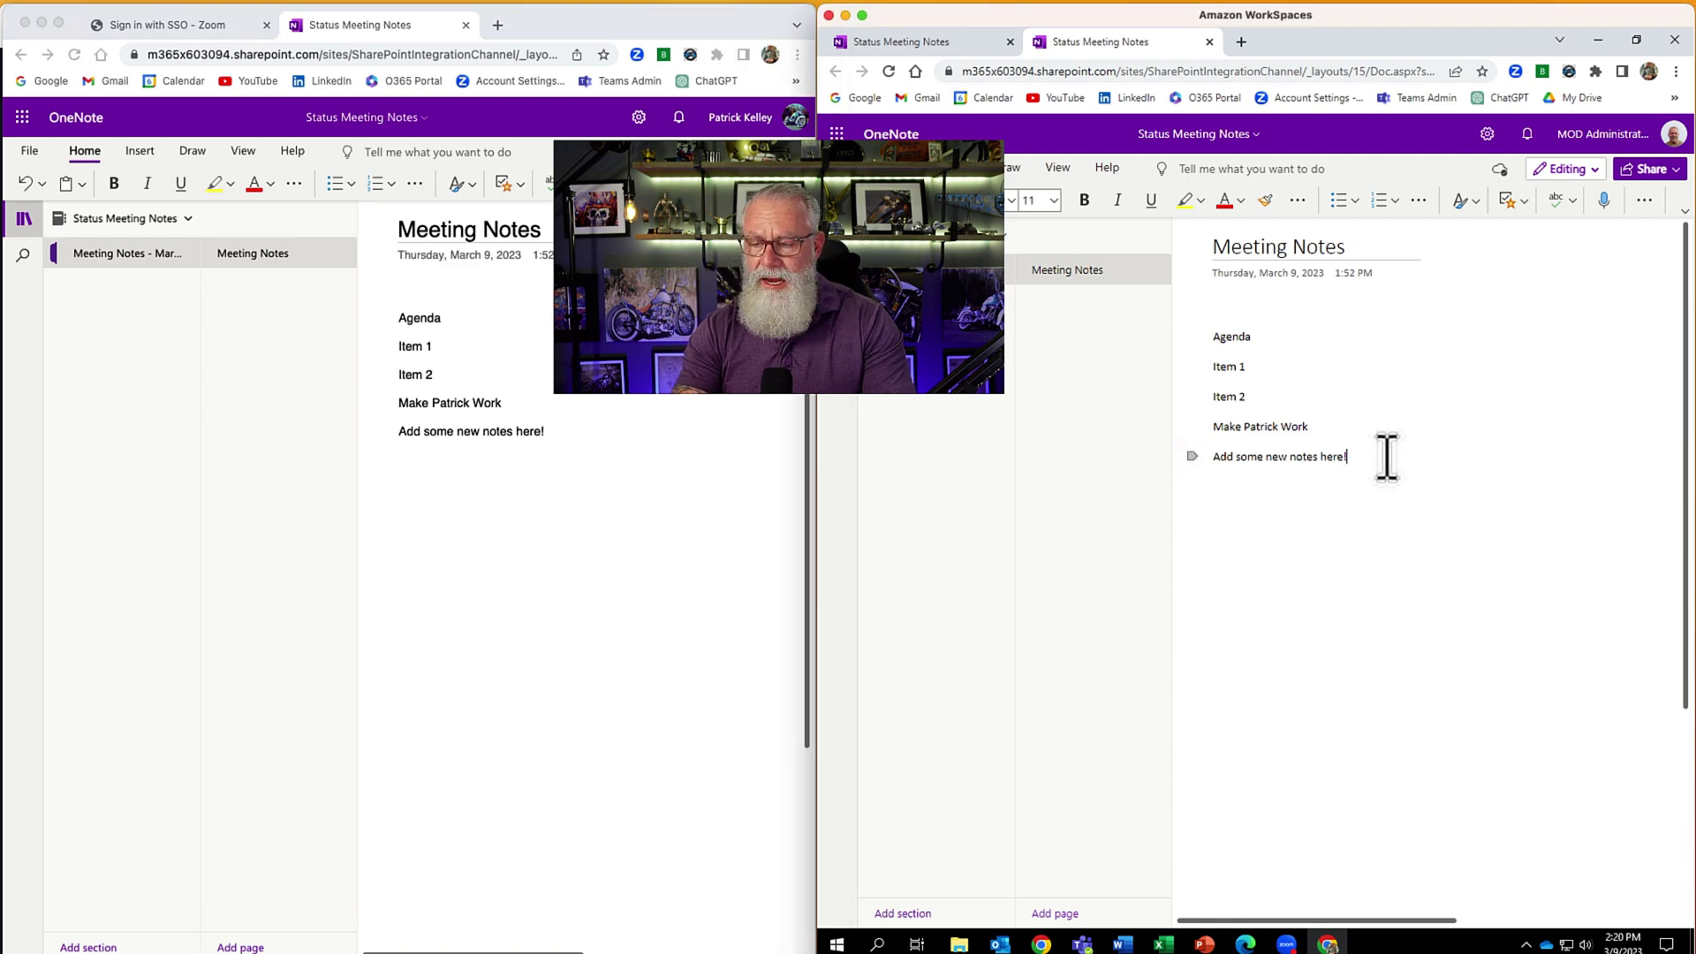
pyautogui.write('MOD Admin notes!')
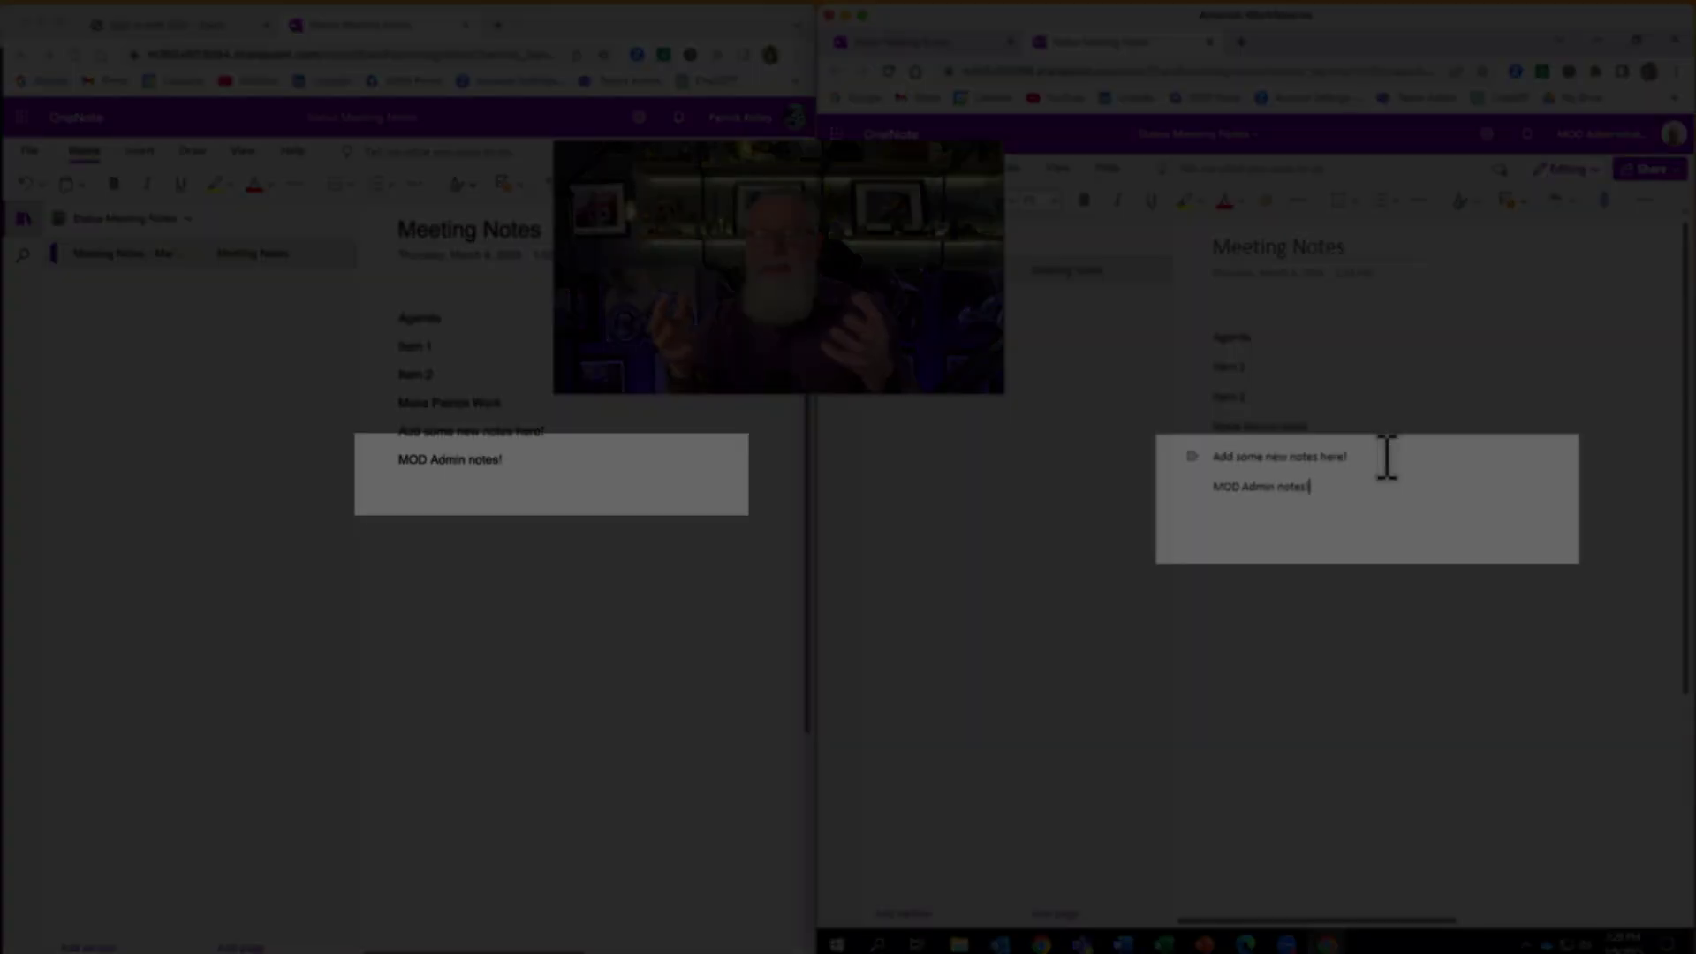